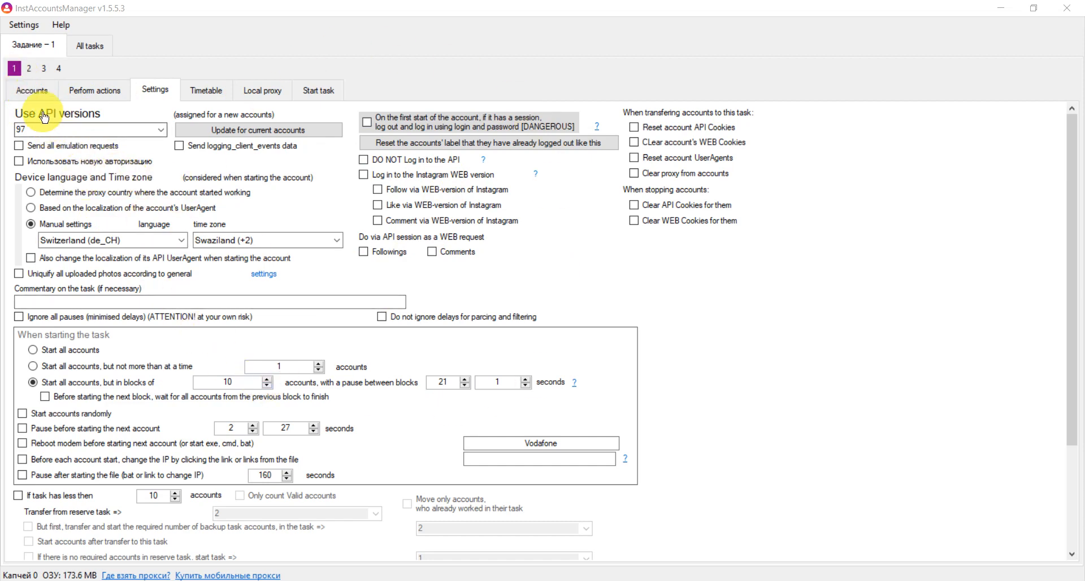
click(32, 90)
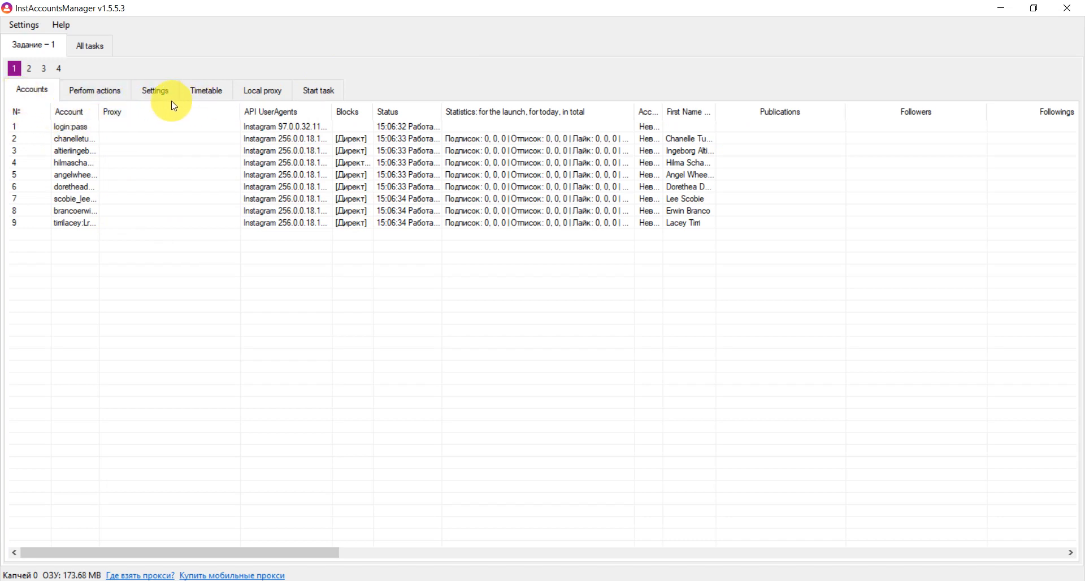
click(154, 94)
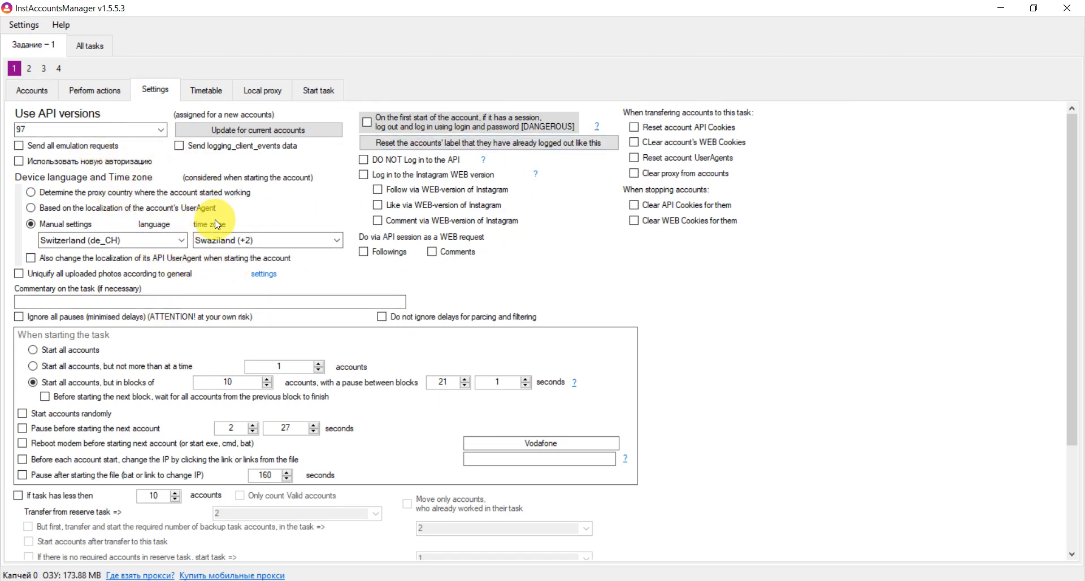
scroll(248, 220, down, 5)
scroll(213, 218, up, 4)
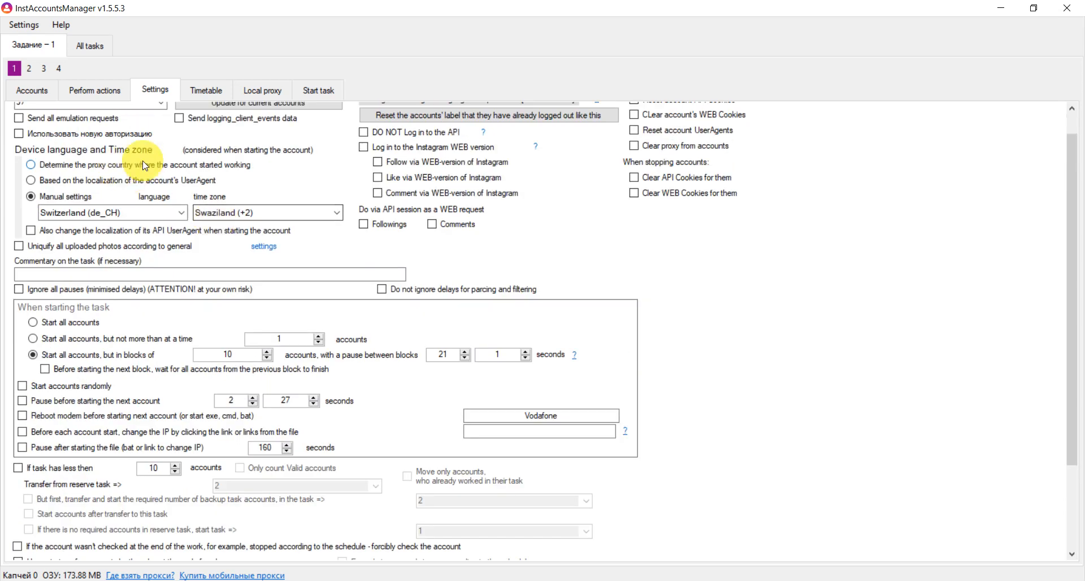
scroll(227, 144, up, 1)
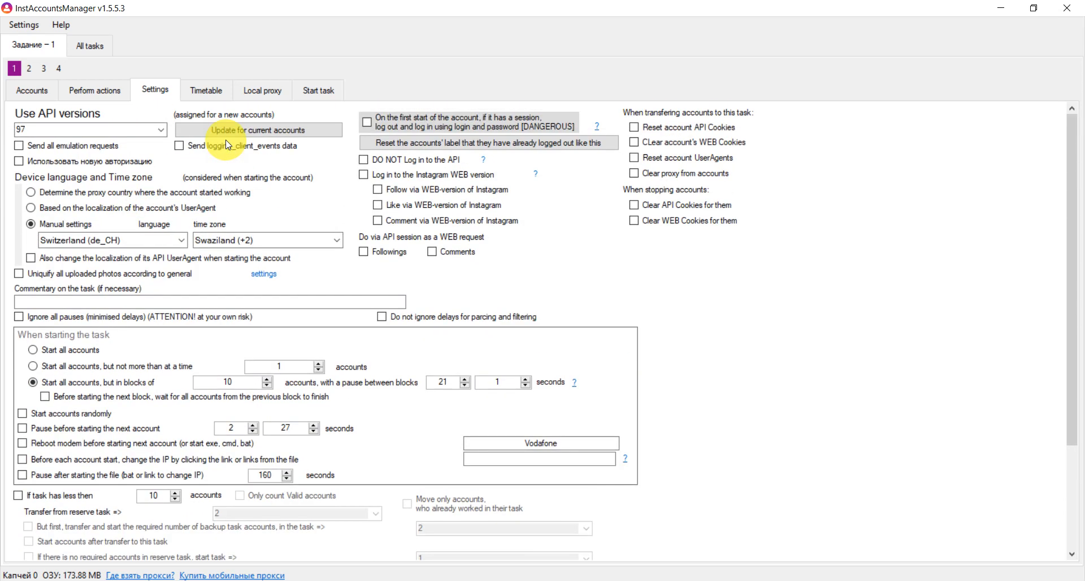
Step: Add API version 265.0.0.19.301 to the task's versions and enable all emulation requests, logging_client_events data and the new authorization
click(96, 129)
click(158, 134)
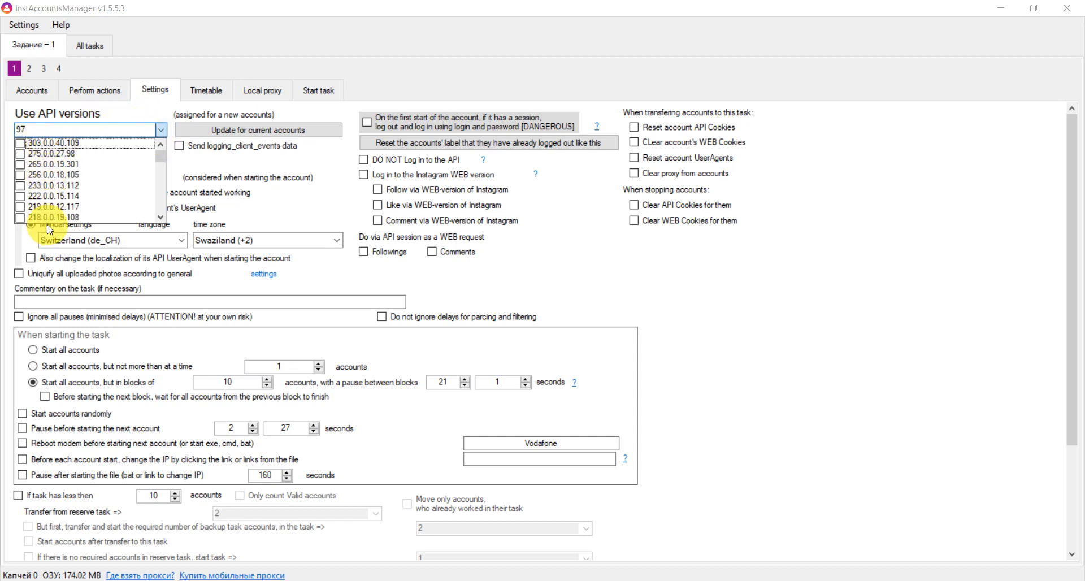
click(23, 166)
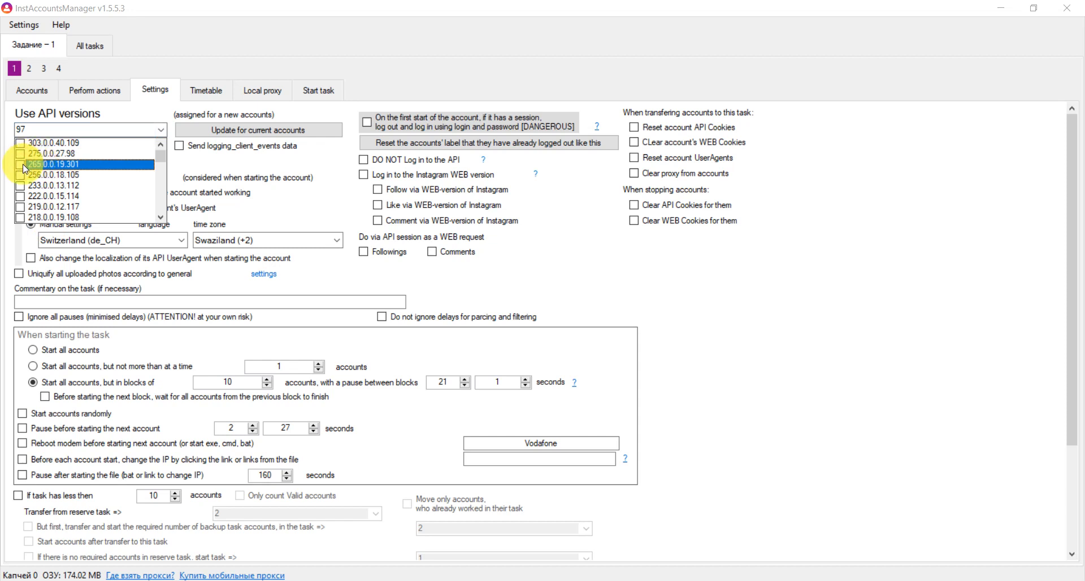
click(193, 158)
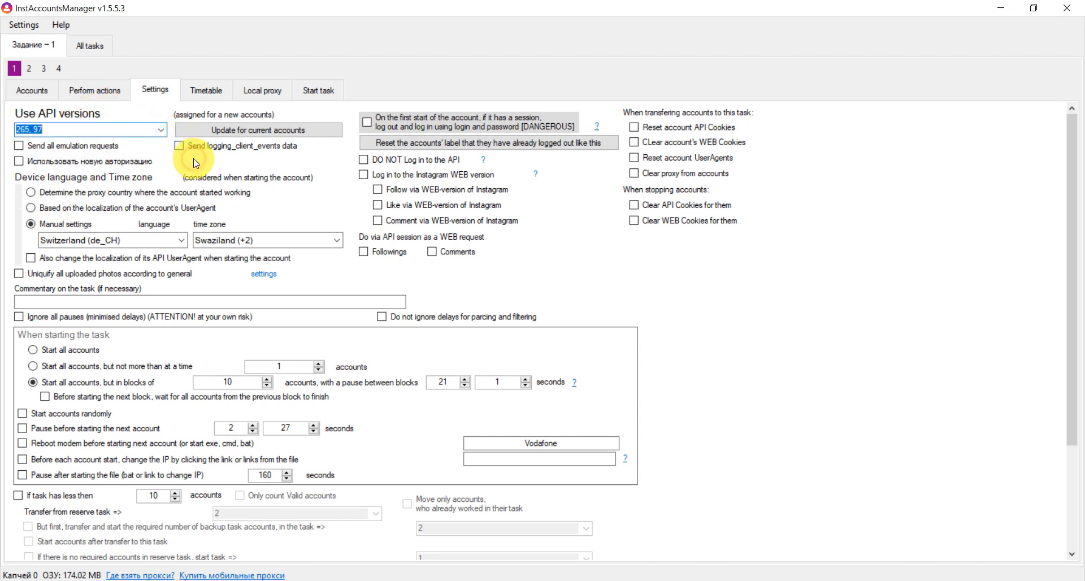
click(73, 129)
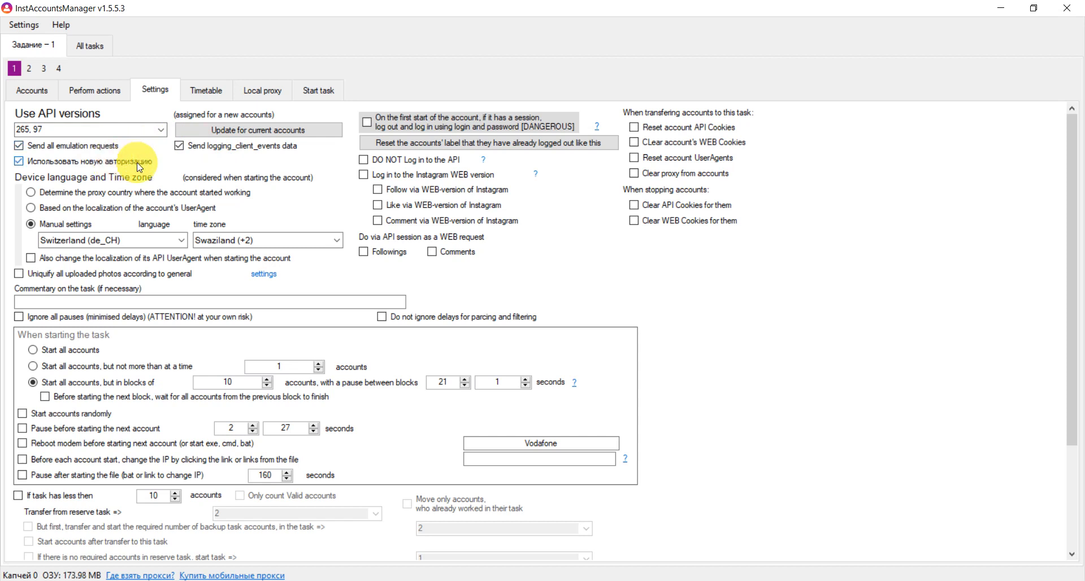
click(260, 129)
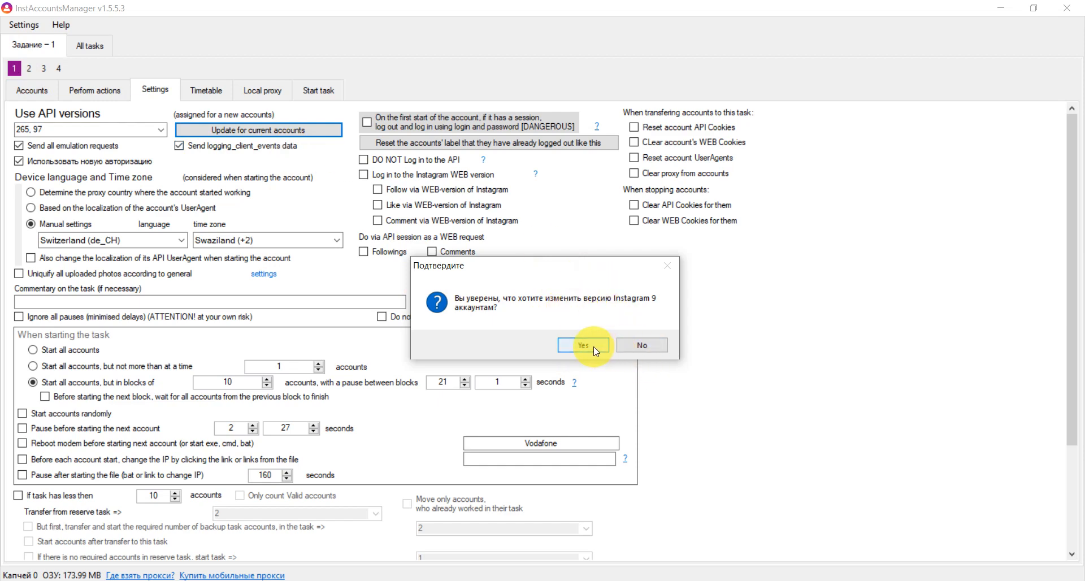
click(647, 346)
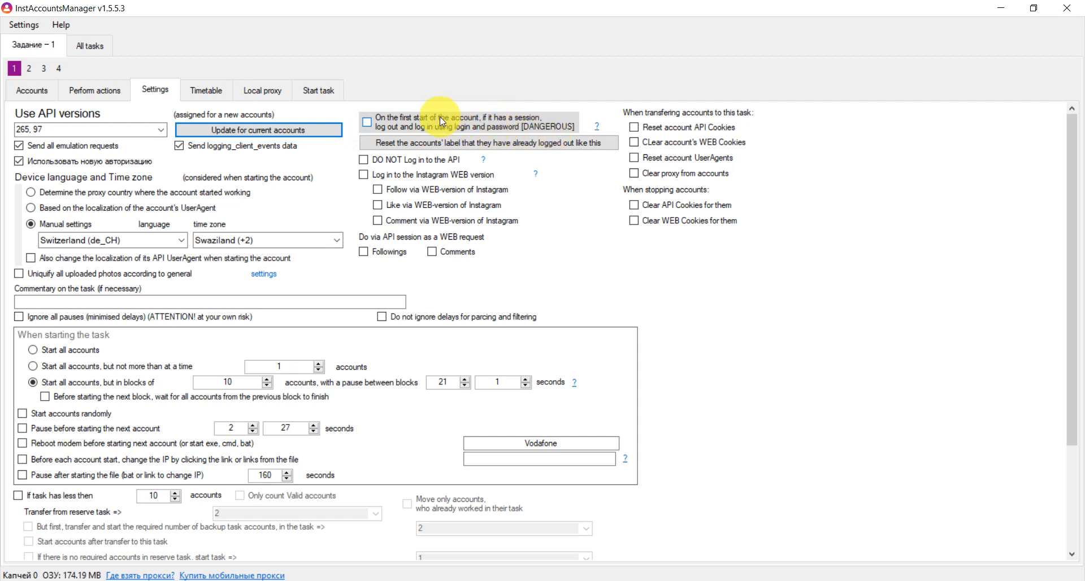
click(368, 123)
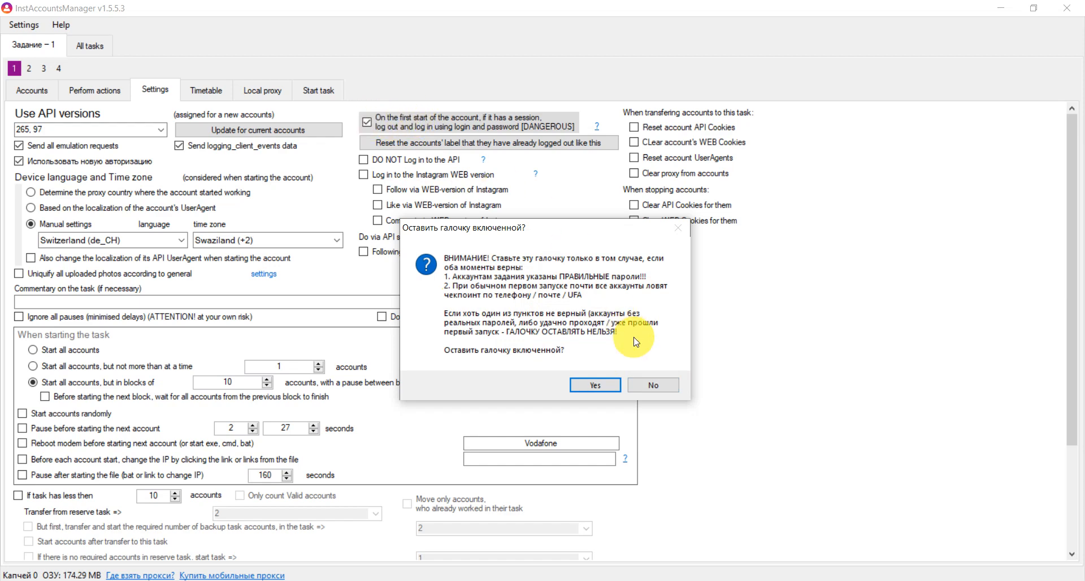
click(662, 386)
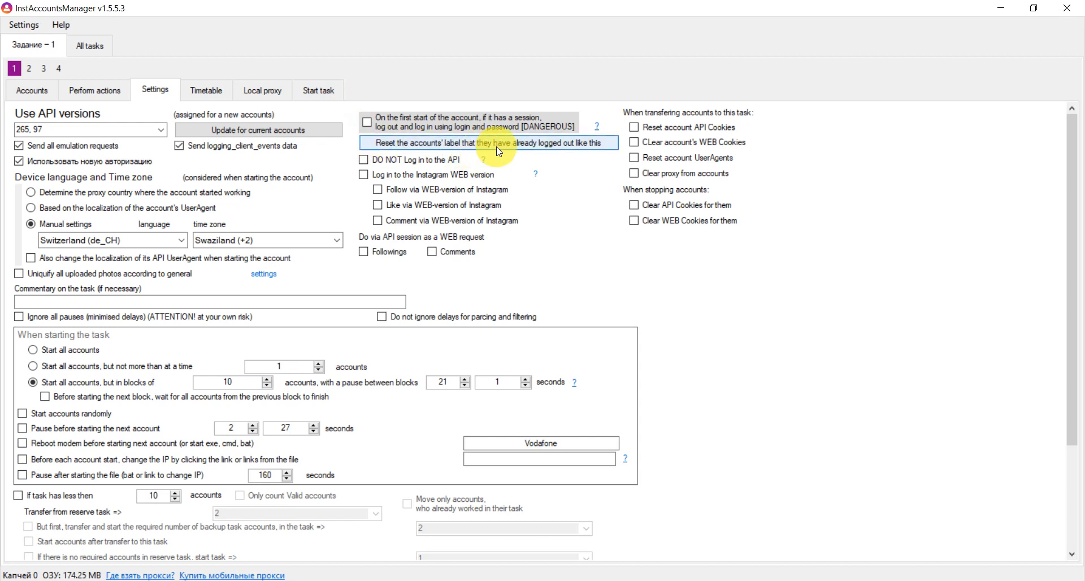
click(569, 149)
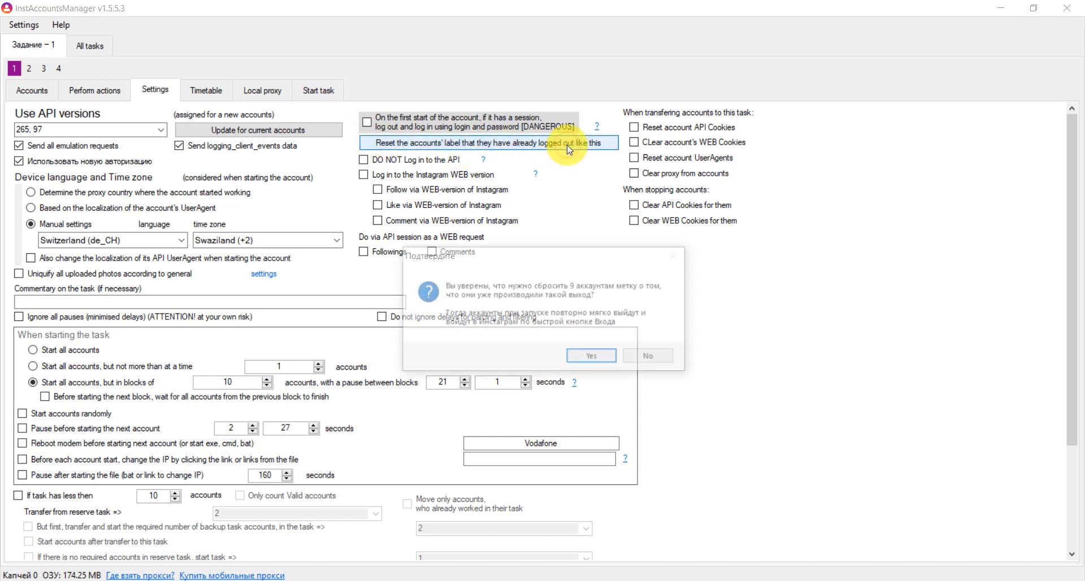
click(652, 357)
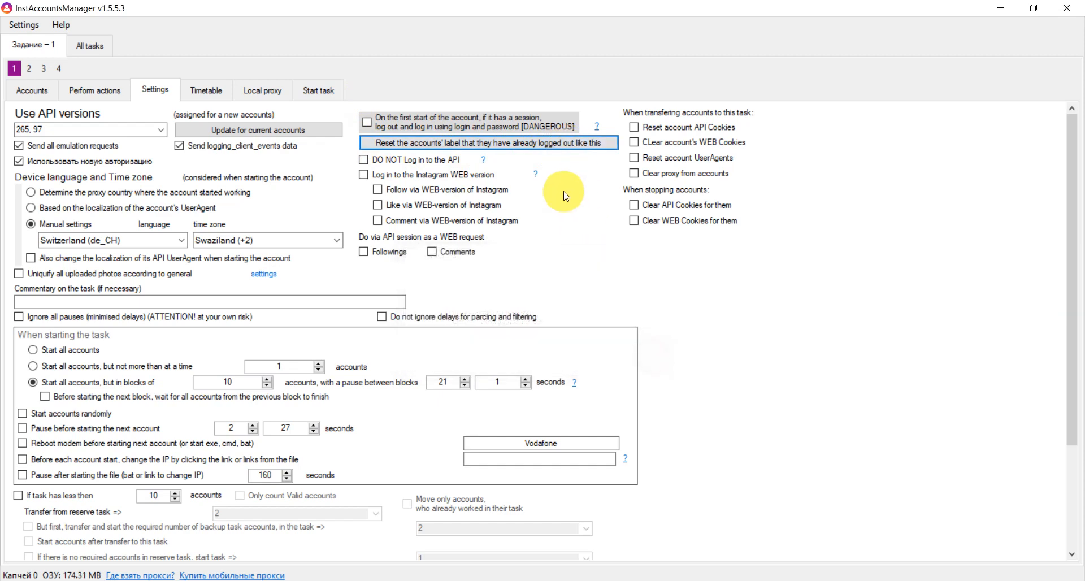
Step: Enable "DO NOT Log in to the API", all WEB-version and WEB-request options, and every reset or clear option for transferring and stopping accounts
click(435, 163)
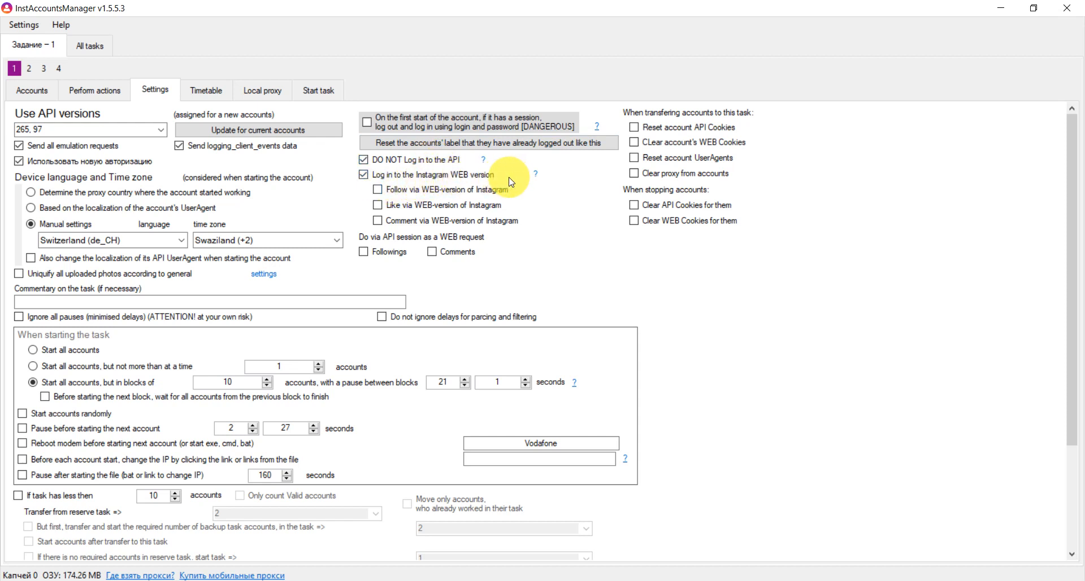
click(458, 194)
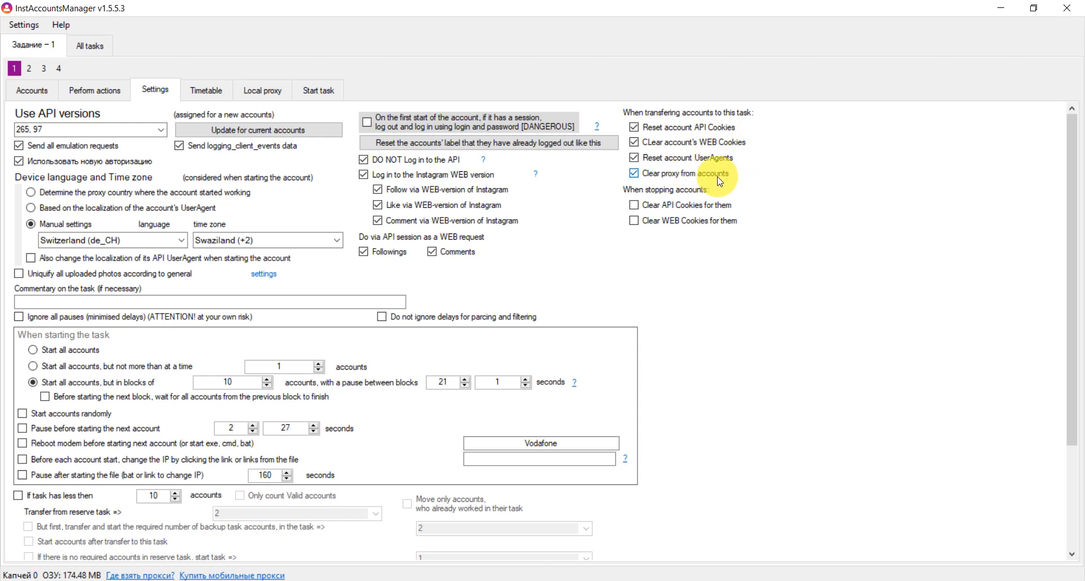
click(697, 210)
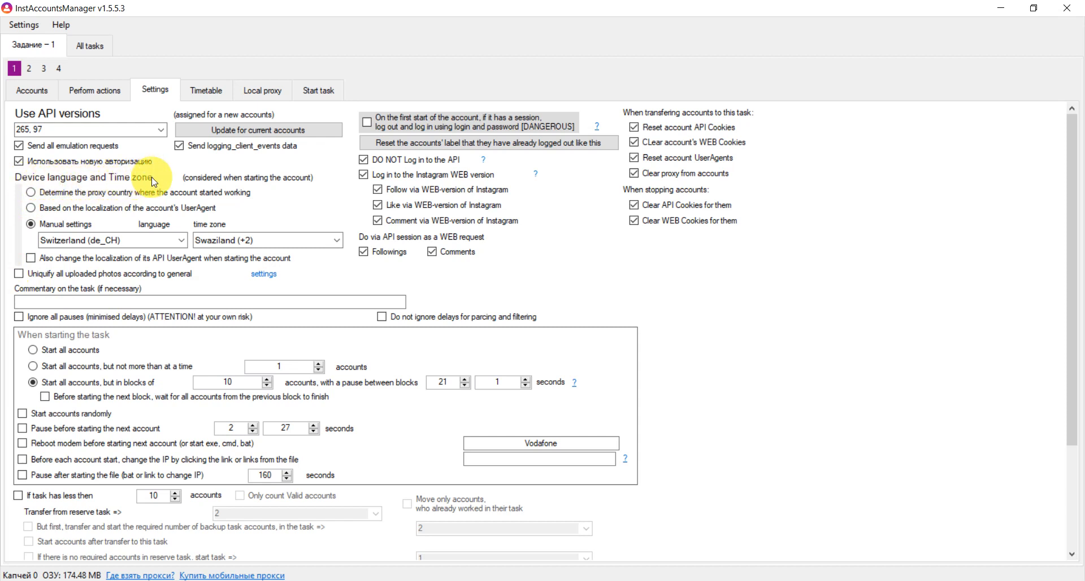
Step: Use manual settings for device language and time zone, and enable also changing the API UserAgent localization when starting the account
click(115, 194)
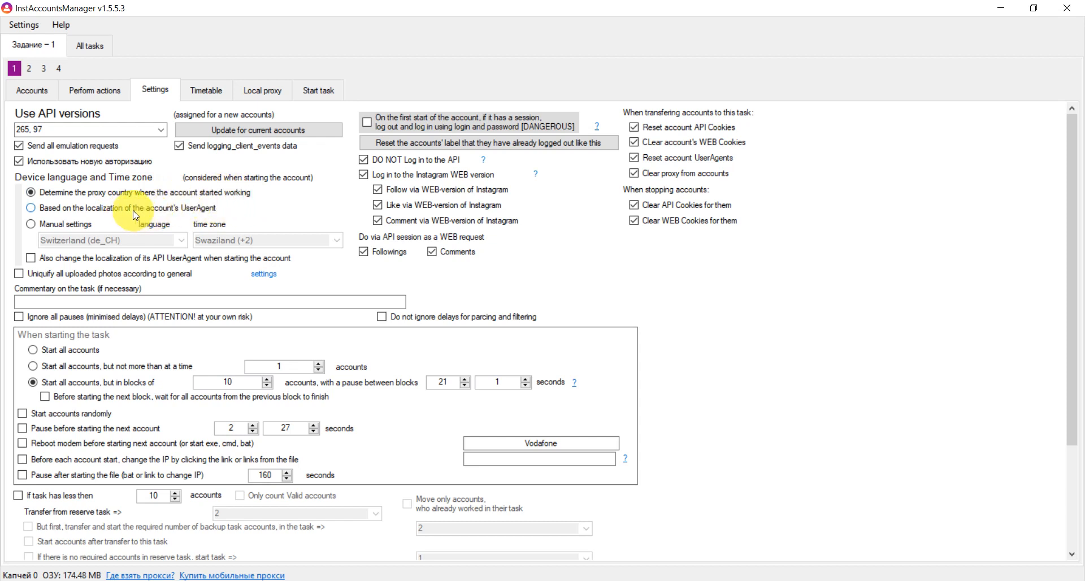
click(108, 213)
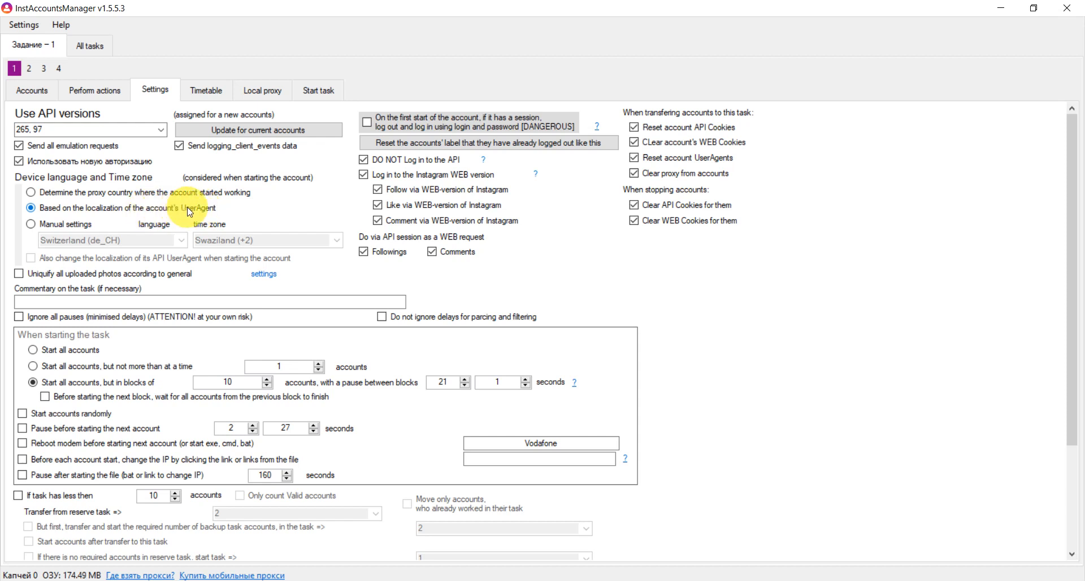
click(84, 229)
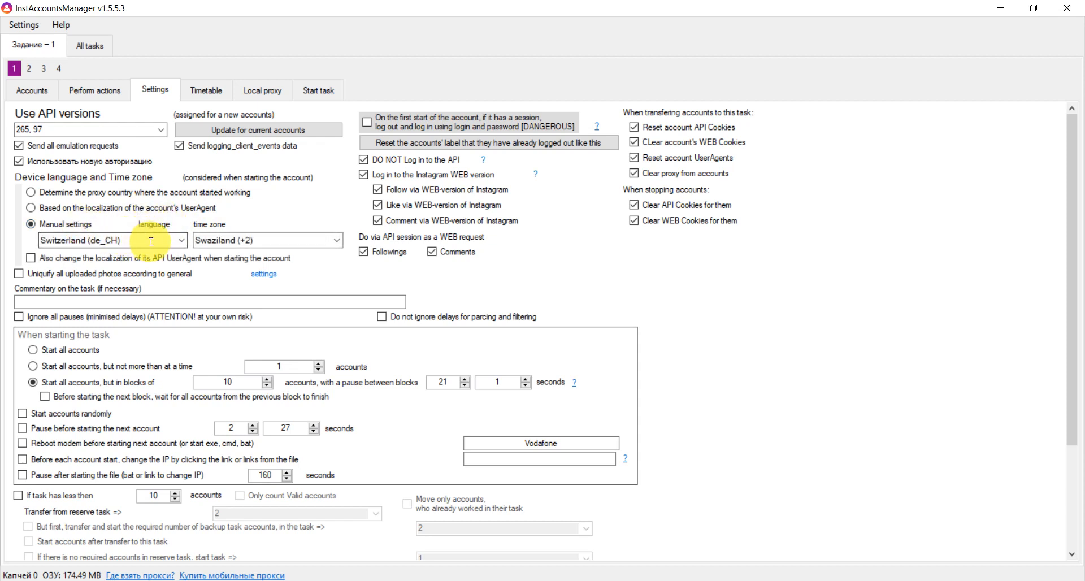
click(255, 239)
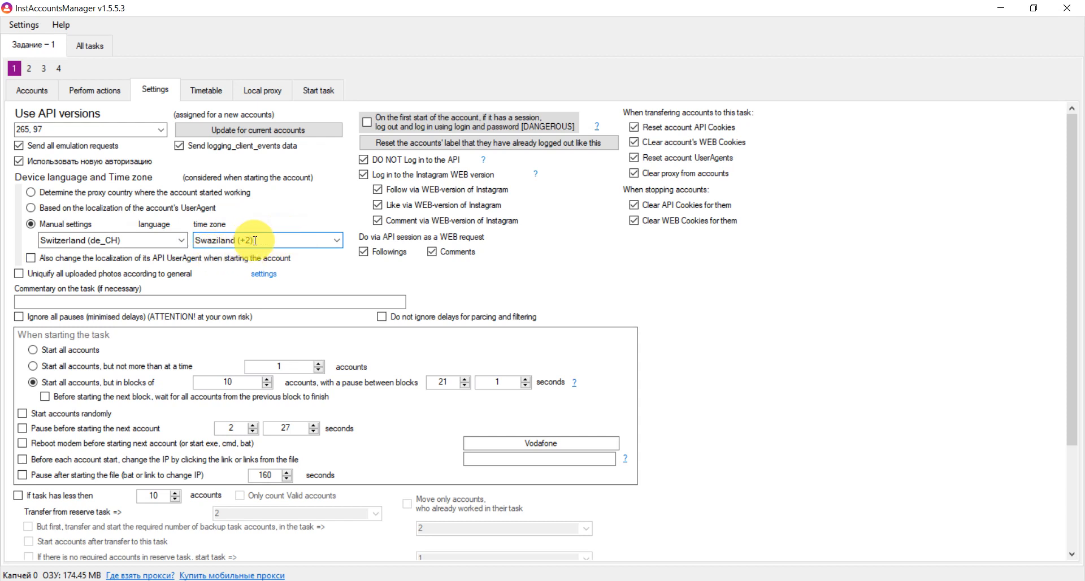
click(57, 261)
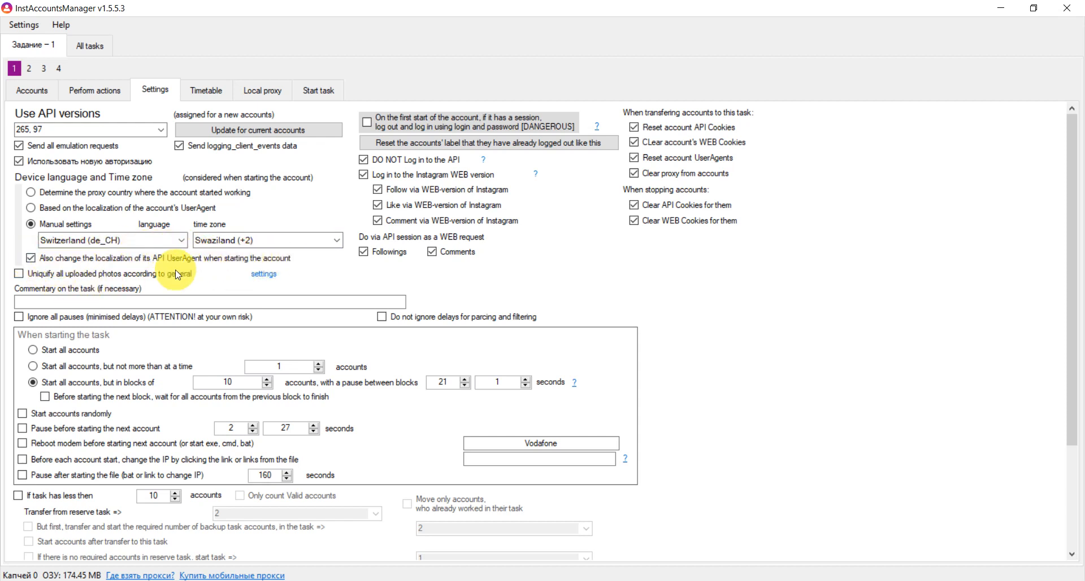
Step: Enable uniquifying of all uploaded photos and review the general unique photo settings without changing them
click(79, 277)
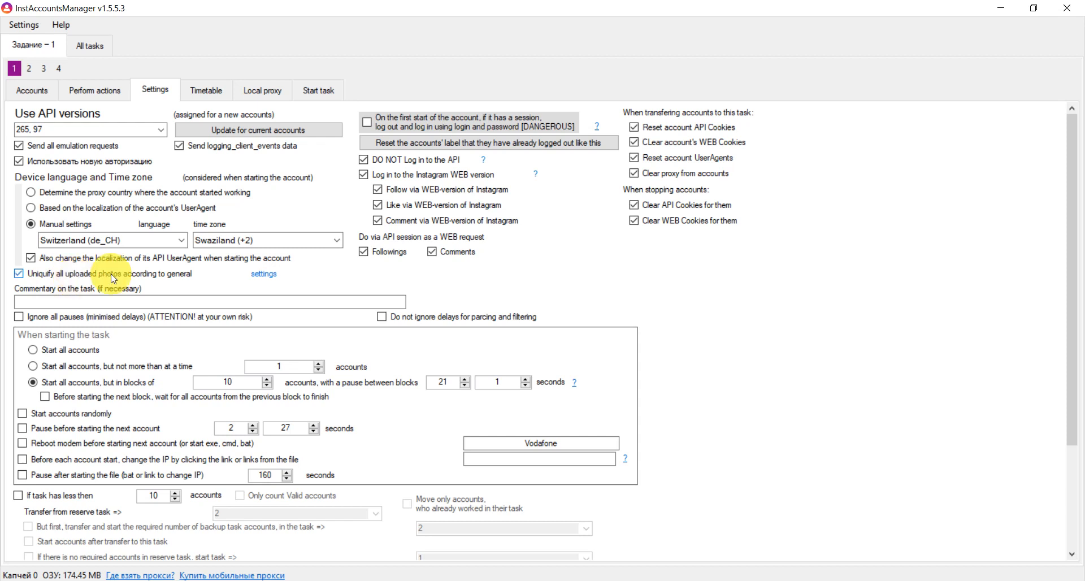
click(262, 277)
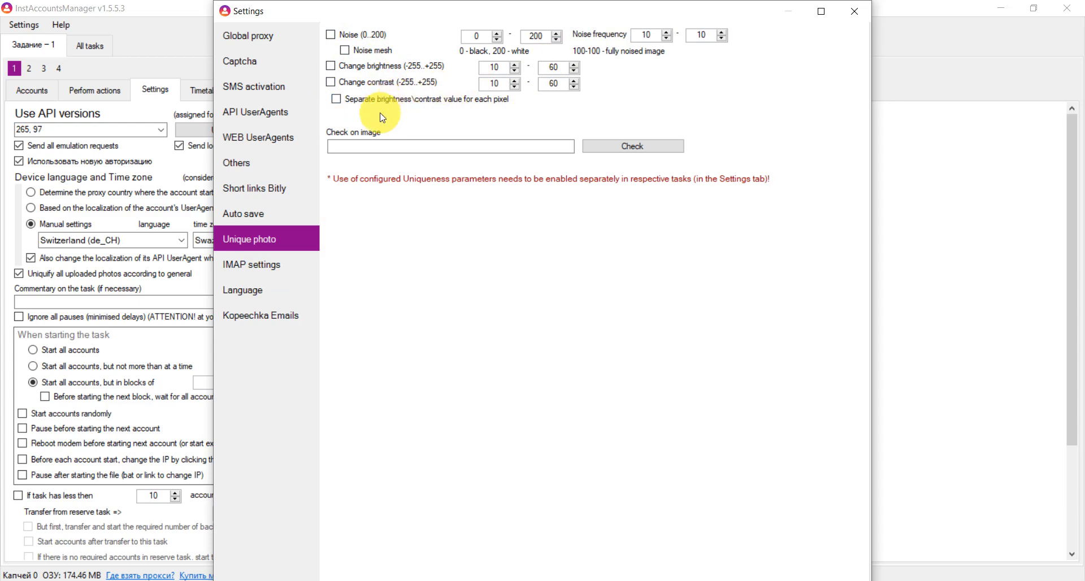
click(855, 11)
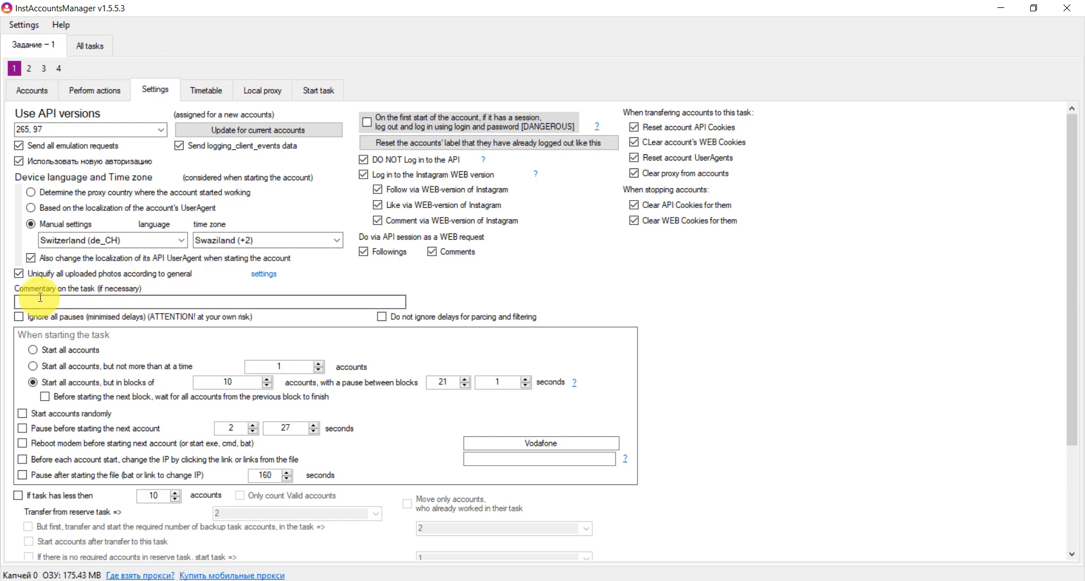
Step: Enter 123 as the task commentary and enable ignoring all pauses with minimised delays
click(110, 301)
text(123)
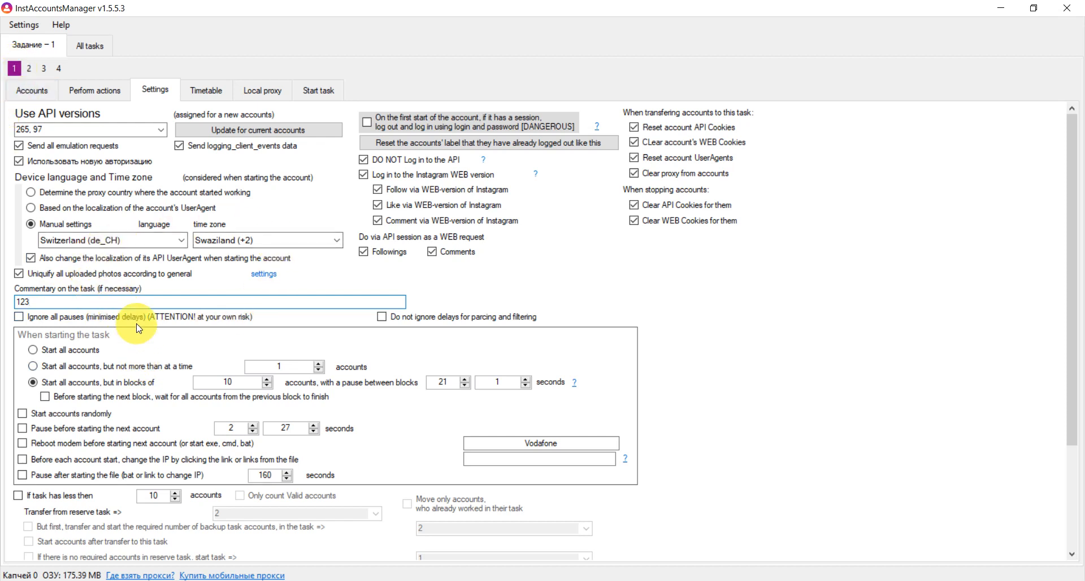
click(23, 317)
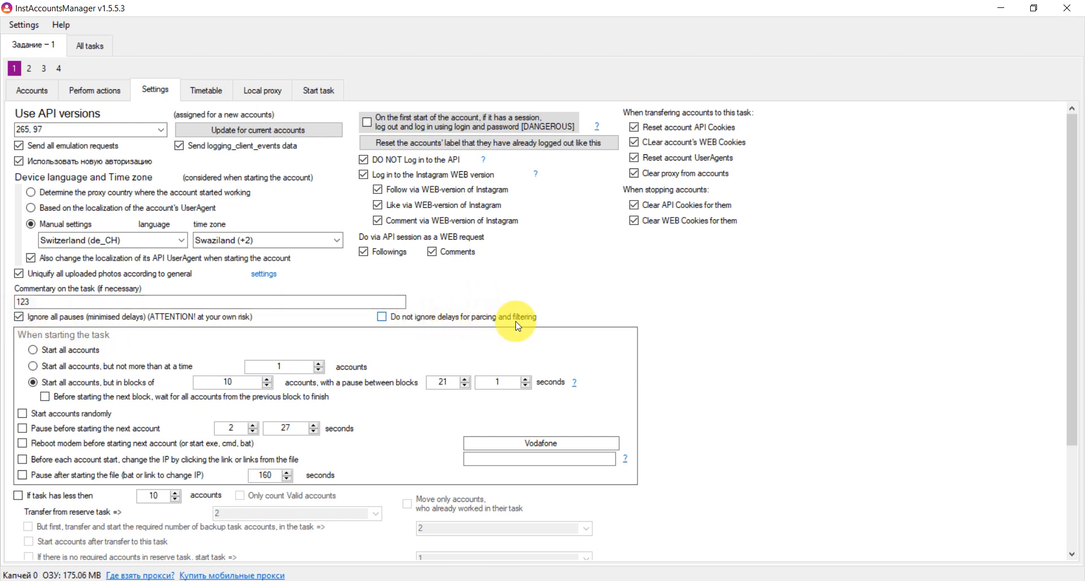
Step: Examine the delay and stop settings of the target audience parser and of the conversion and filtering action
click(99, 93)
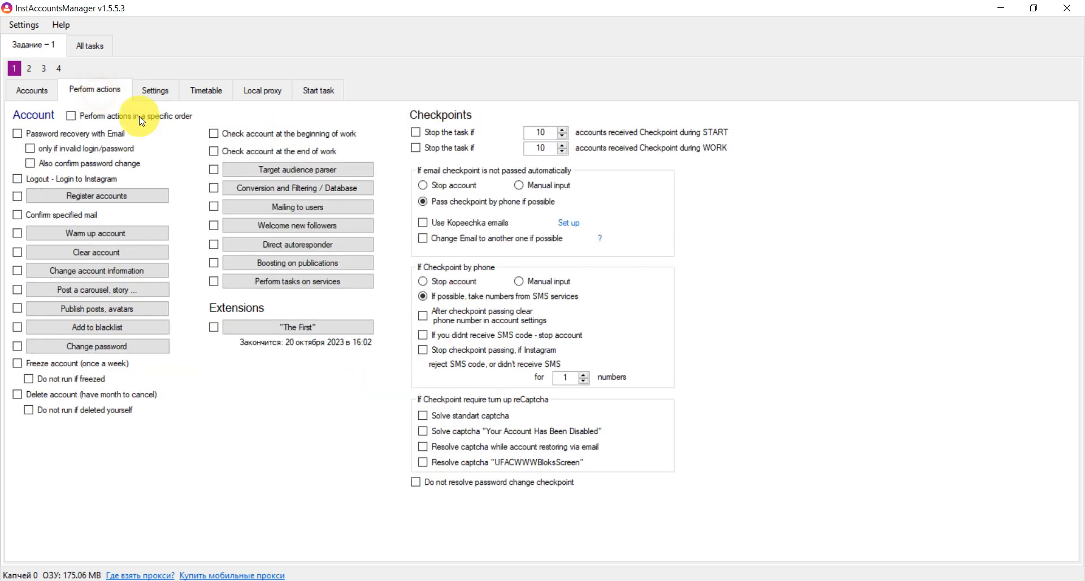
click(293, 174)
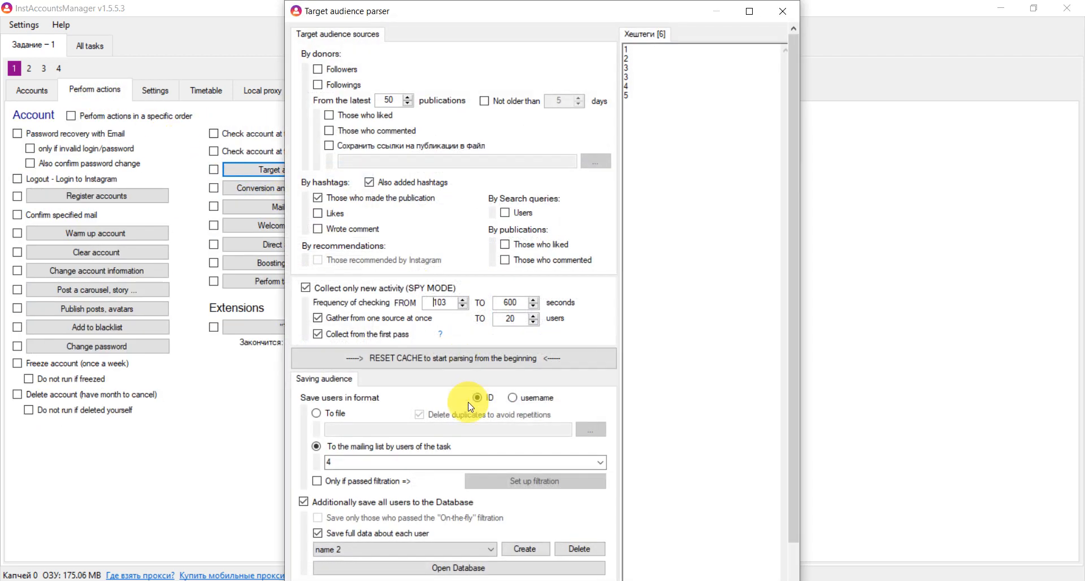
scroll(468, 402, down, 2)
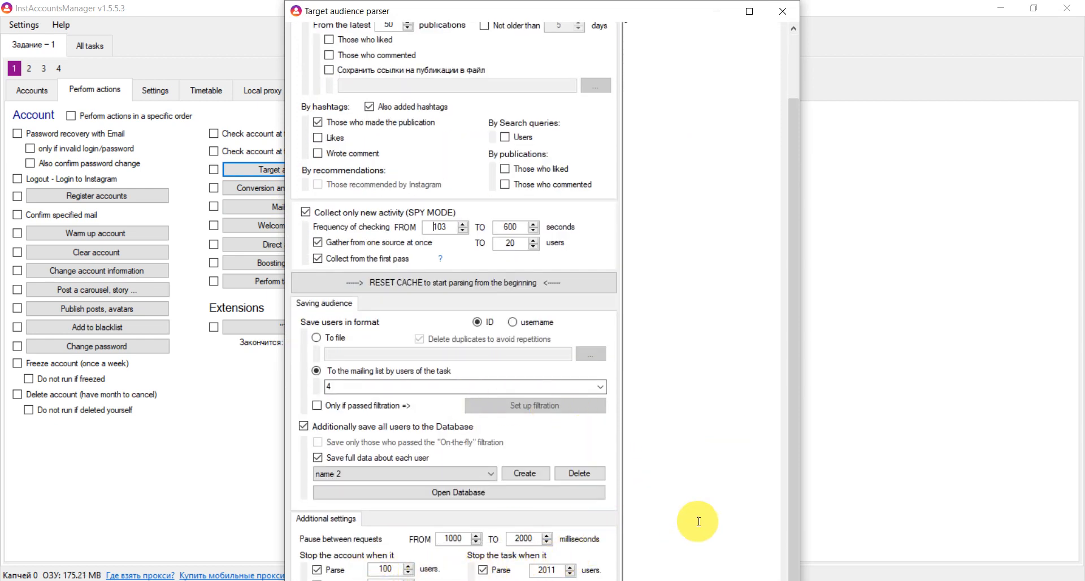
click(749, 11)
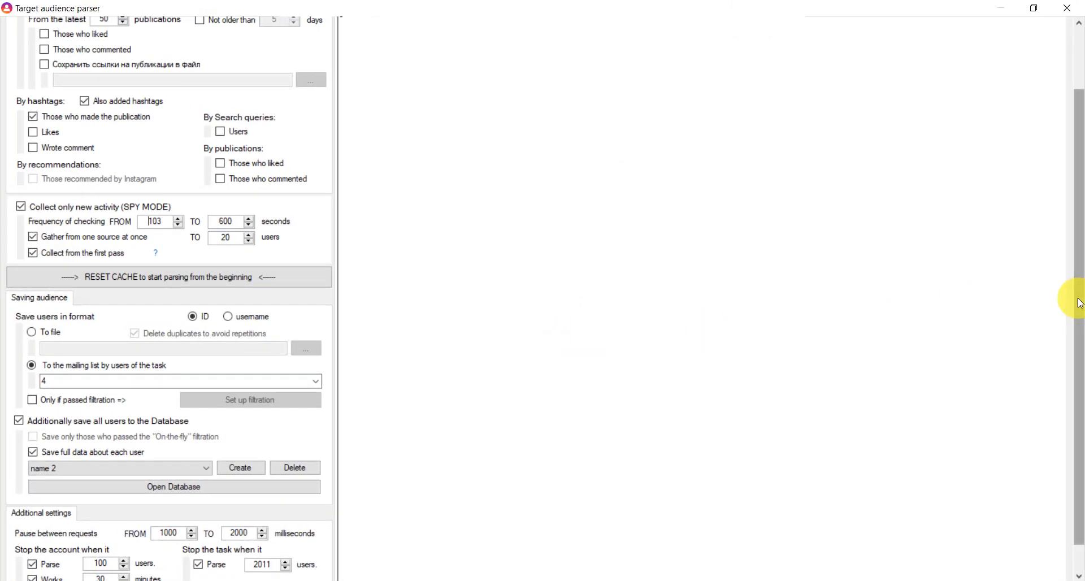
drag(1073, 298, 1082, 457)
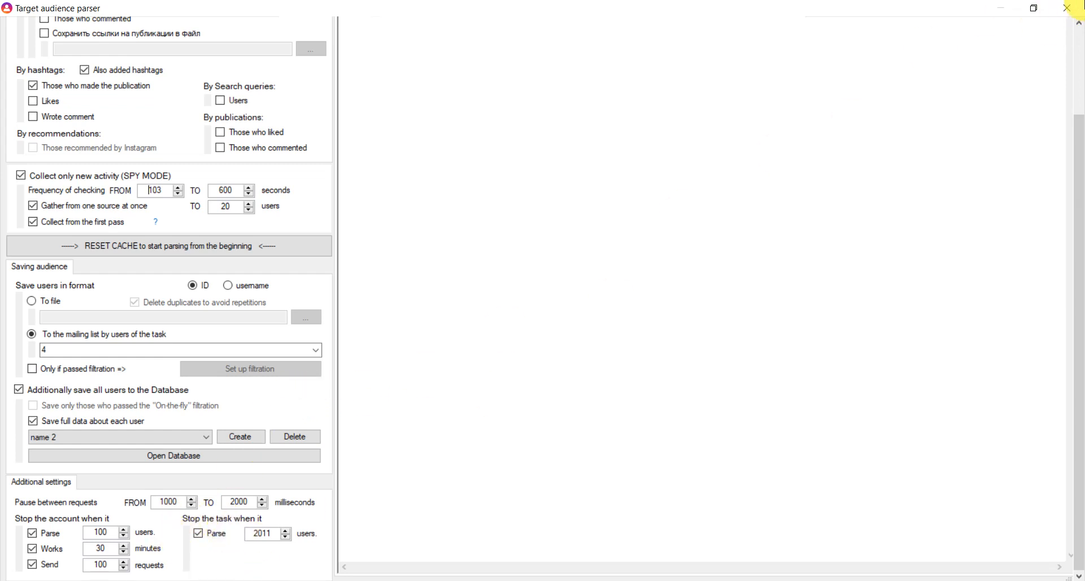
click(1068, 8)
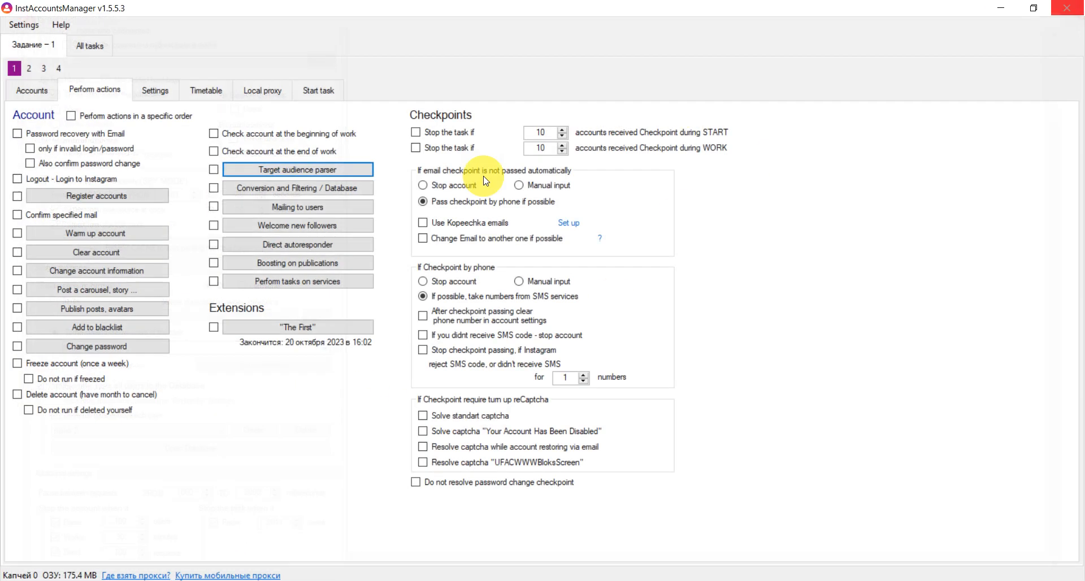
click(251, 192)
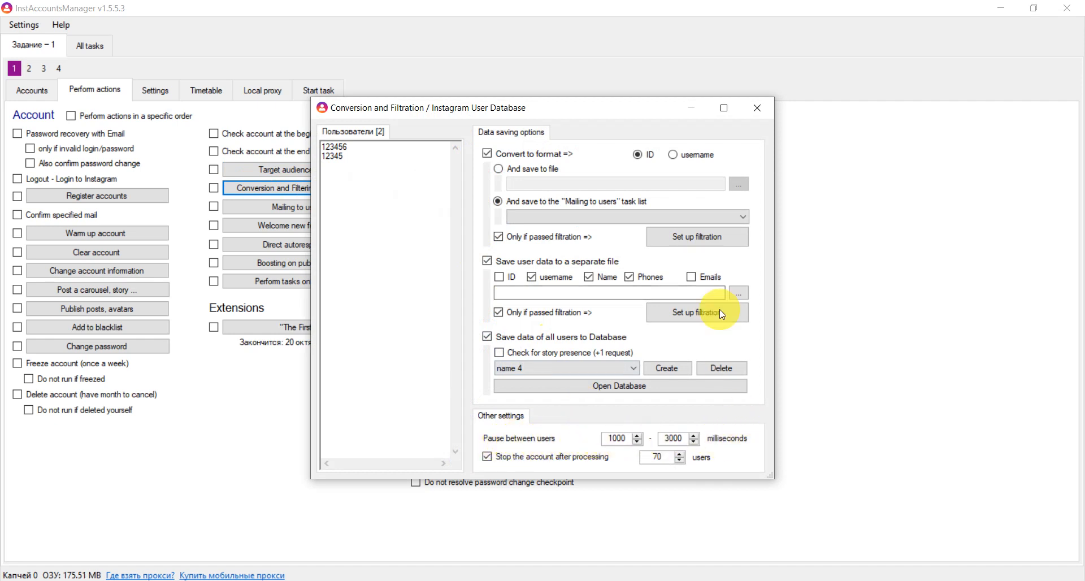
click(749, 104)
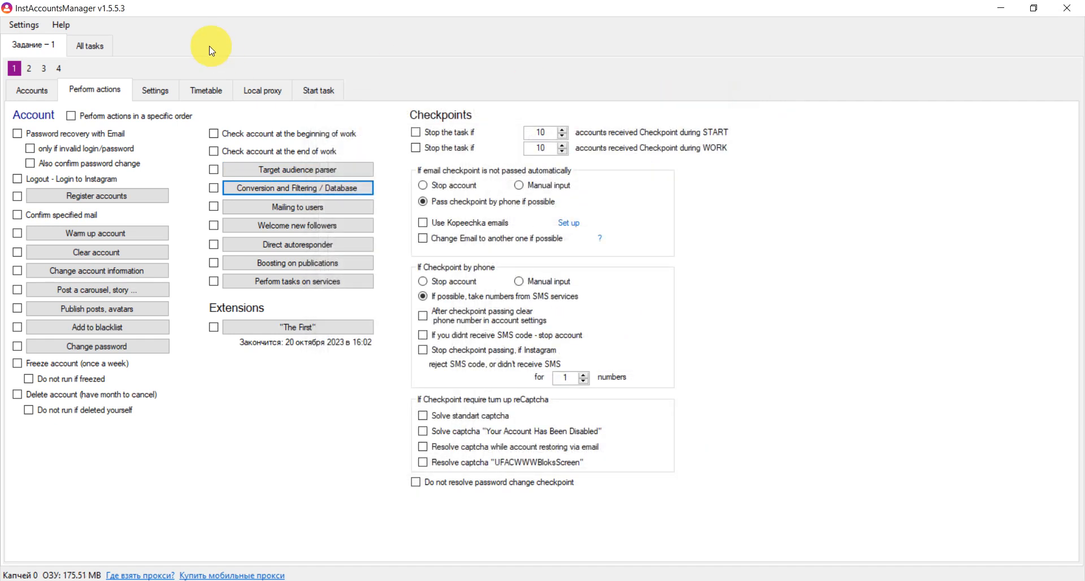
Step: Set the limit of accounts started at a time to 5 in the first task's start options
click(172, 92)
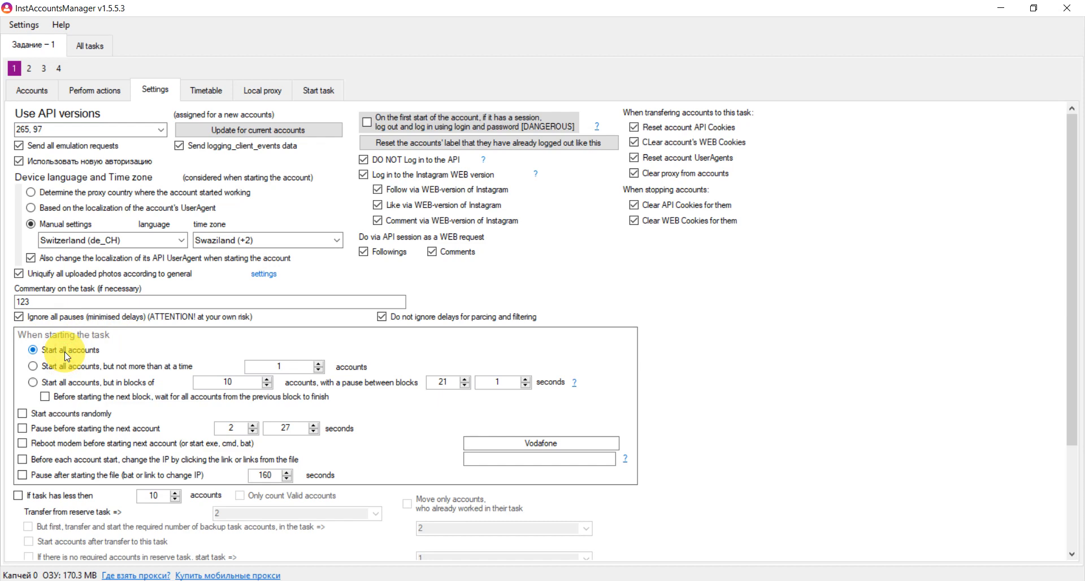
click(35, 89)
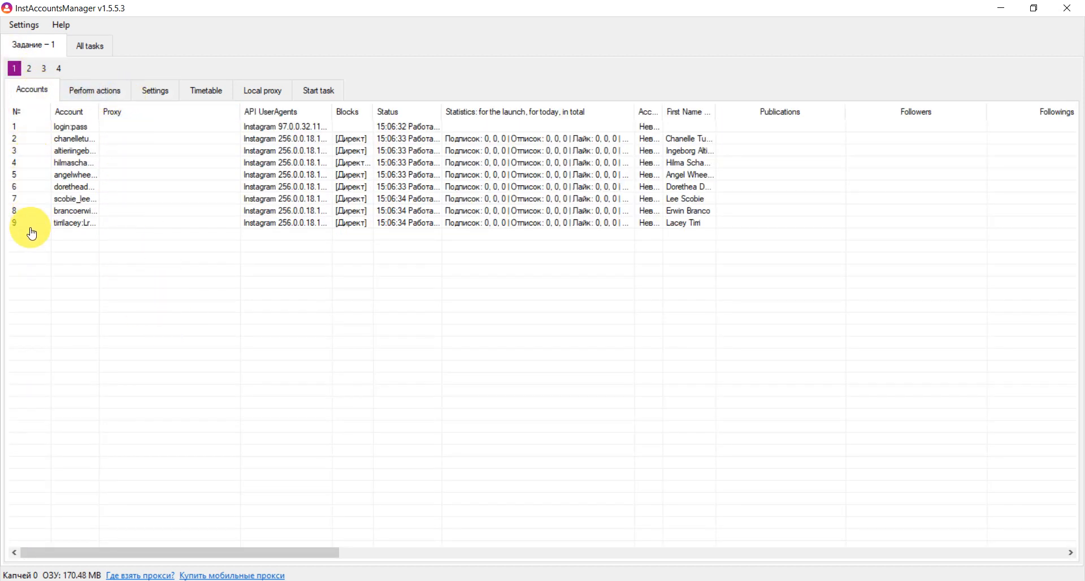
click(152, 89)
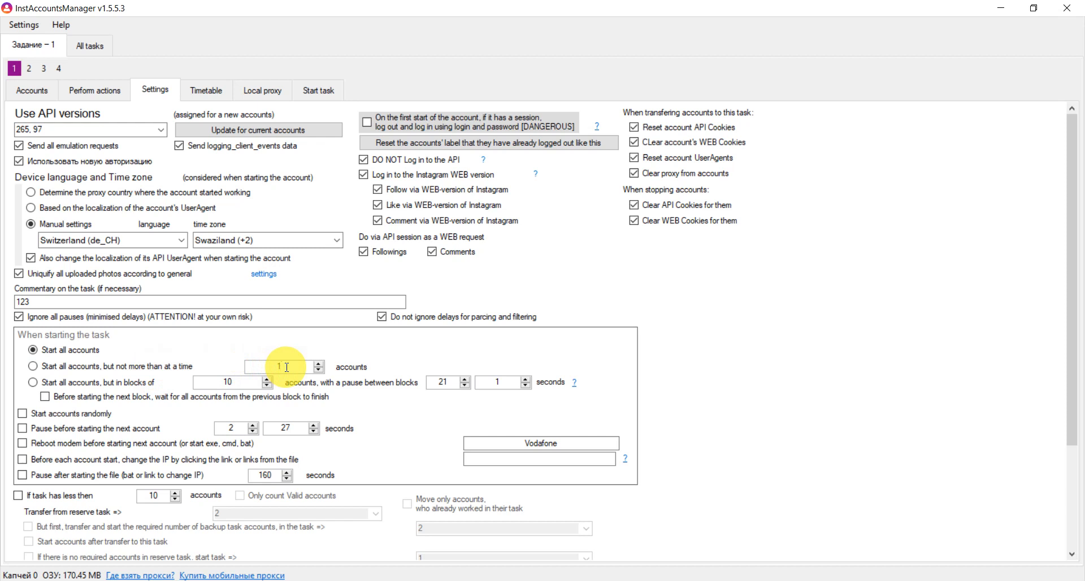
text(5)
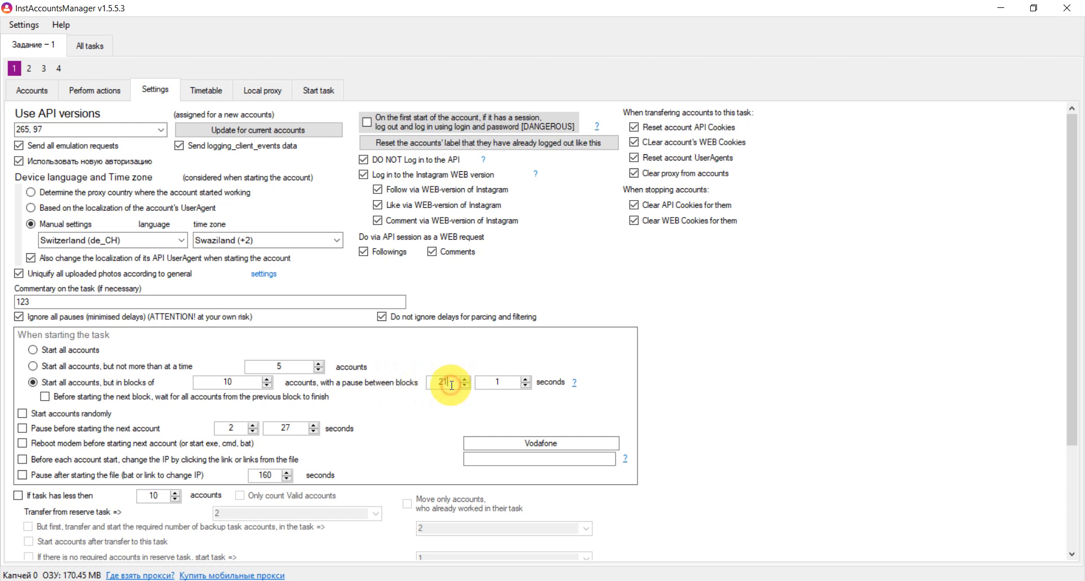
Step: Start the accounts in blocks of 4, with a pause of 20 to 30 seconds between blocks
text(20)
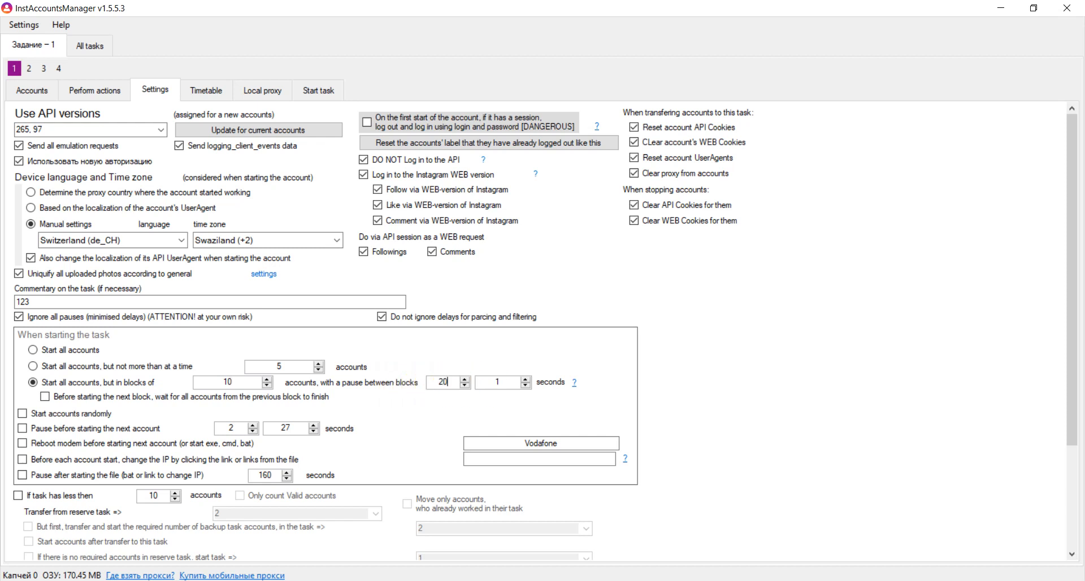
click(500, 383)
text(30)
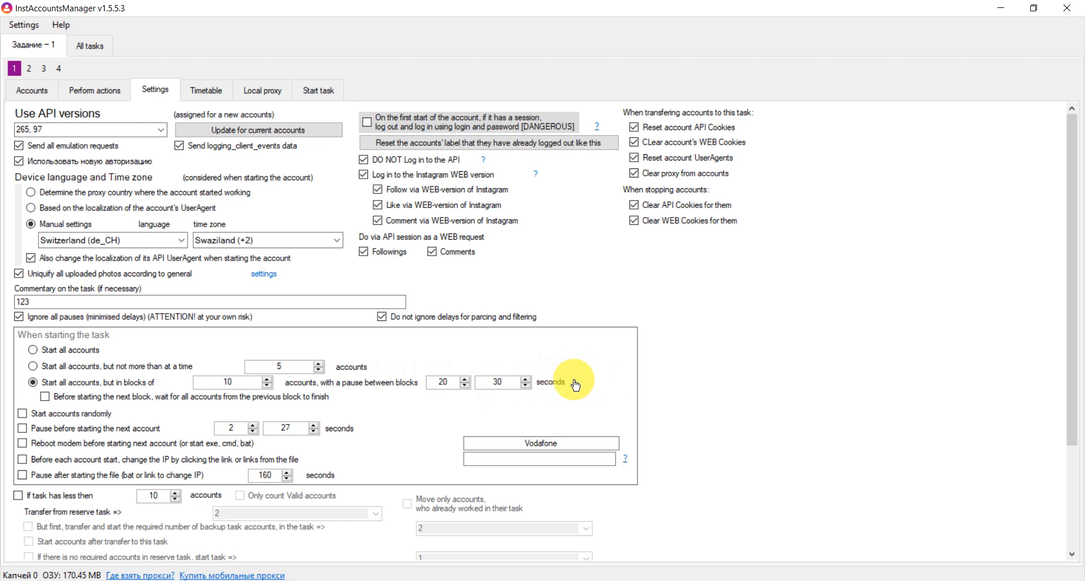
click(574, 383)
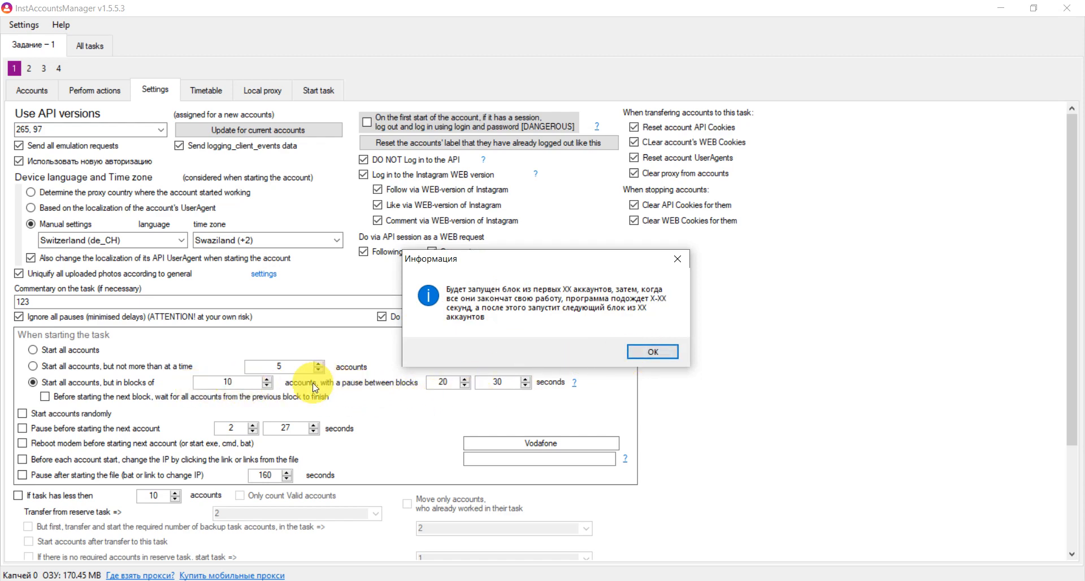
click(654, 352)
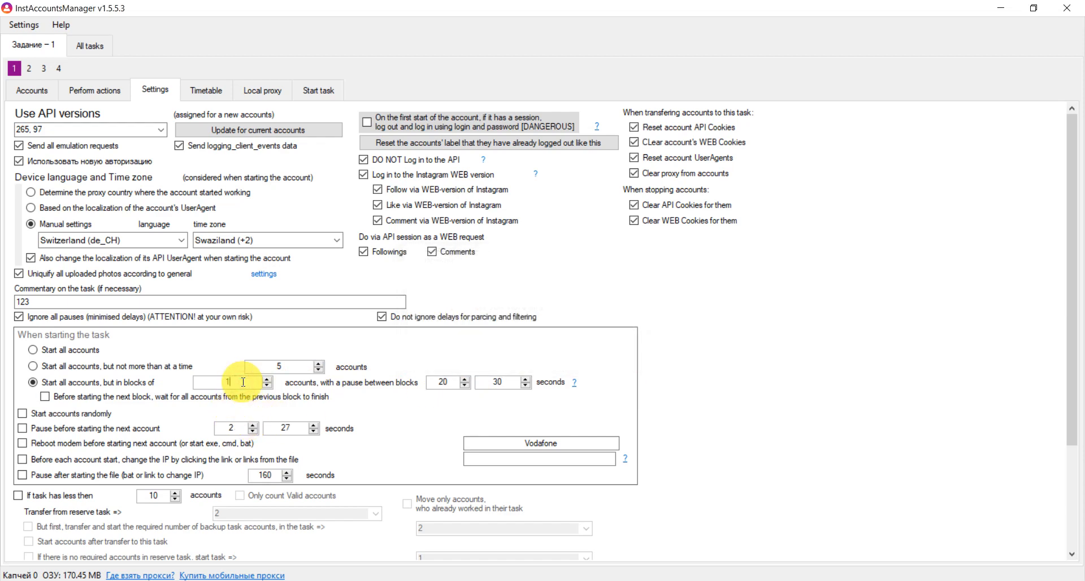
text(4)
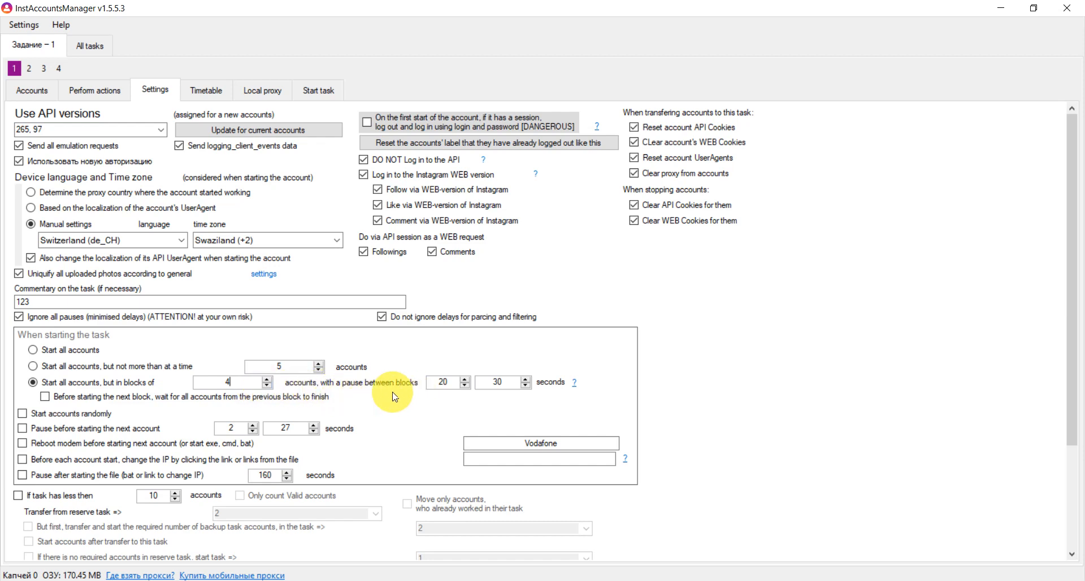
Step: Enable waiting for all accounts from the previous block to finish before the next block, and enable starting accounts randomly
click(32, 86)
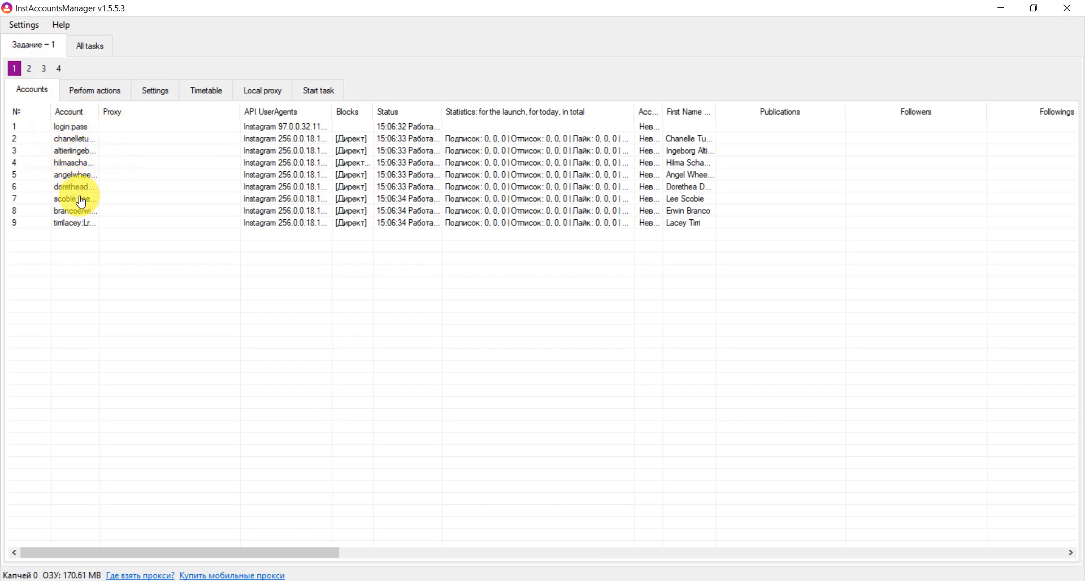
click(94, 91)
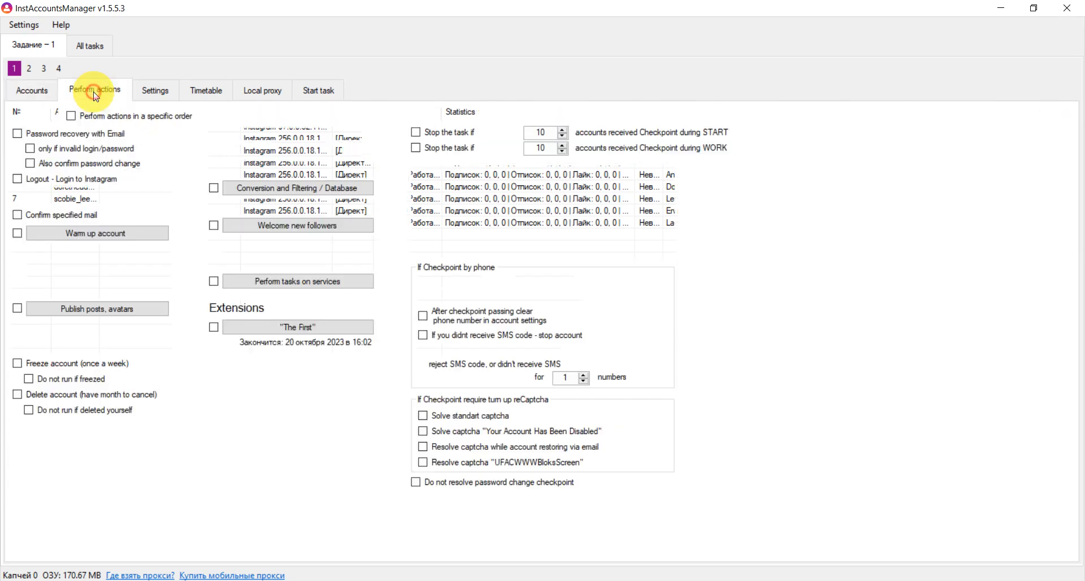
click(162, 96)
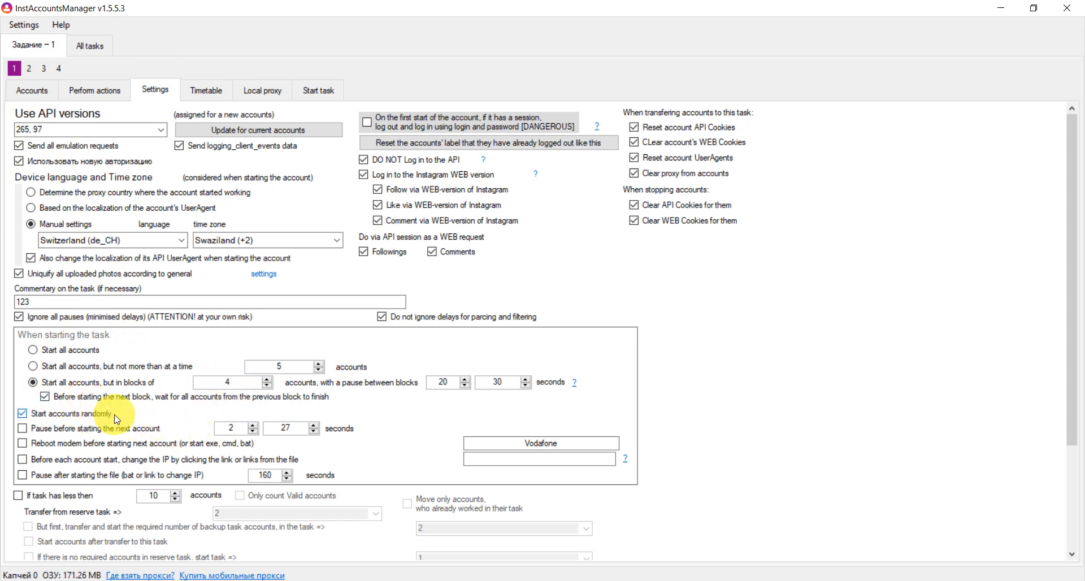
Step: Enable the pause before starting the next account and set it to 20 to 40 seconds
click(30, 92)
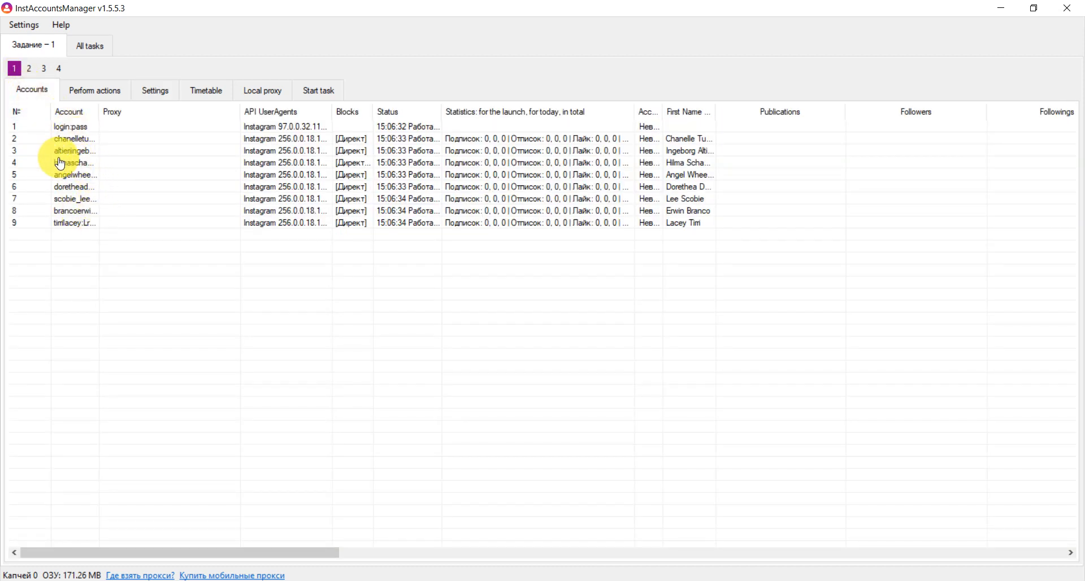
click(154, 90)
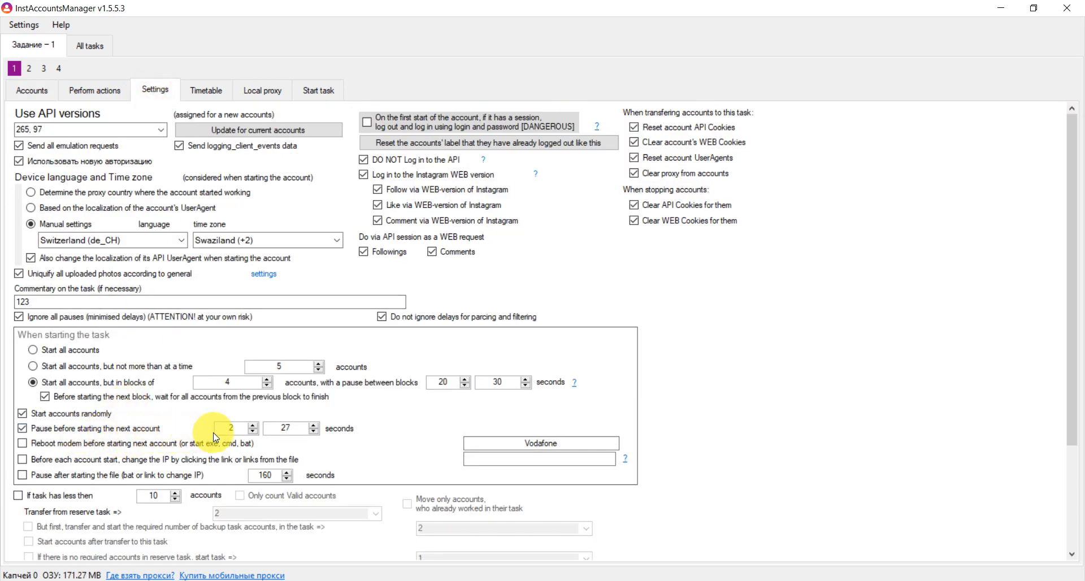
click(297, 429)
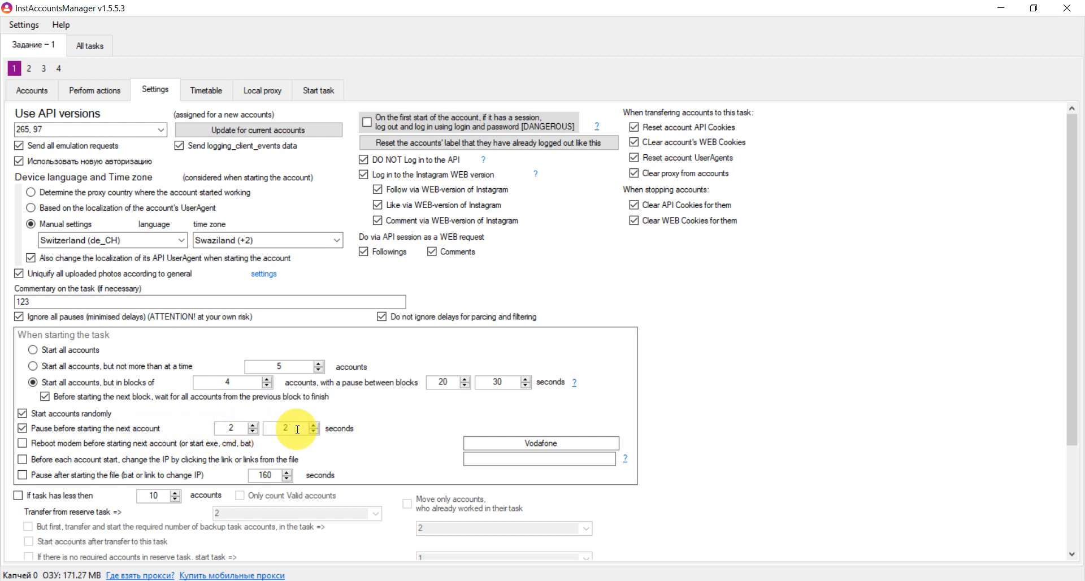
text(40)
click(236, 429)
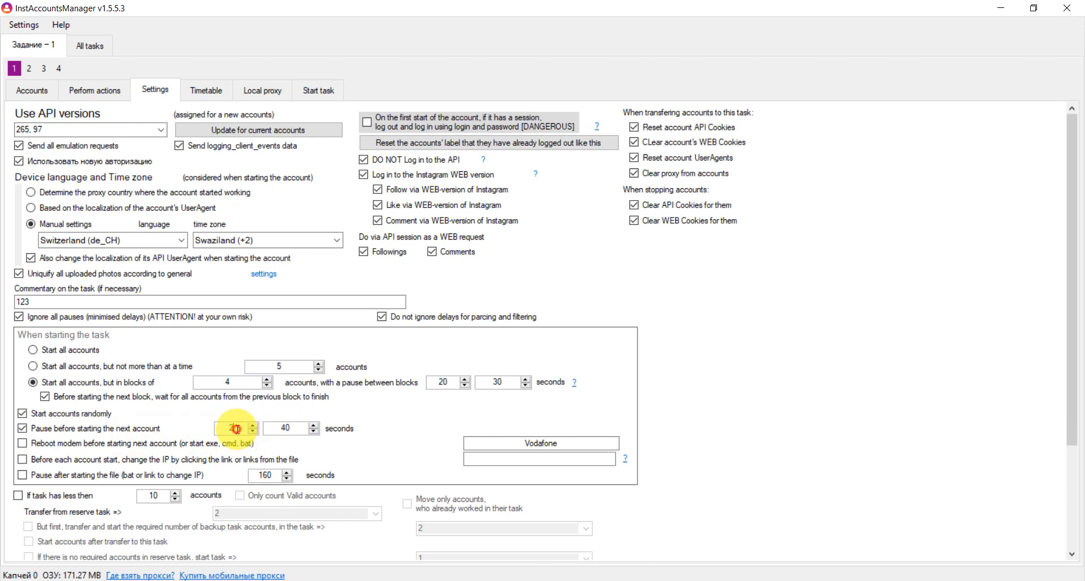
text(0)
Step: Enable rebooting the modem before starting the next account and changing the IP by link before each account start
click(567, 444)
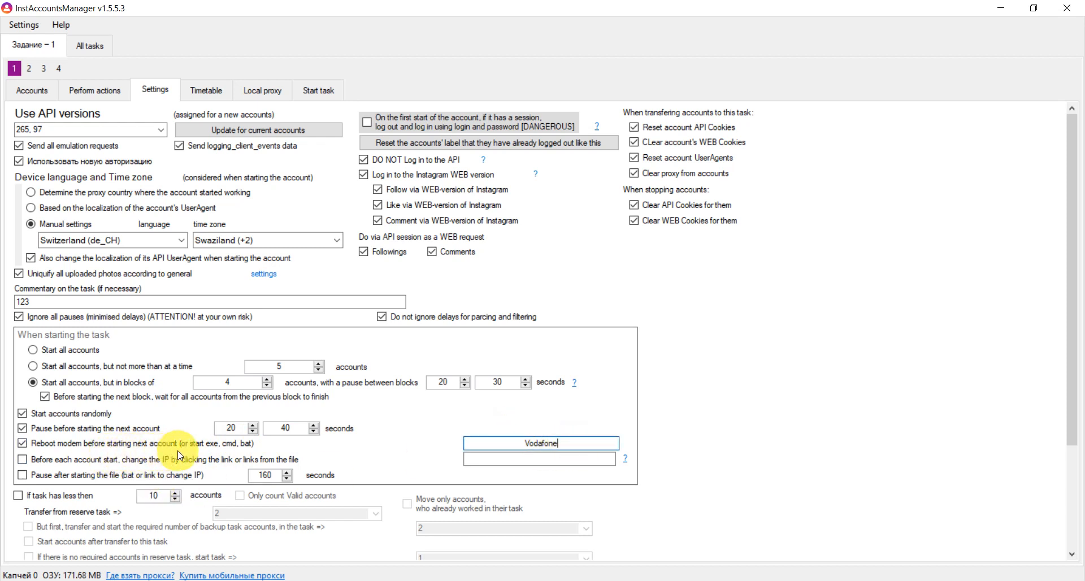
click(80, 463)
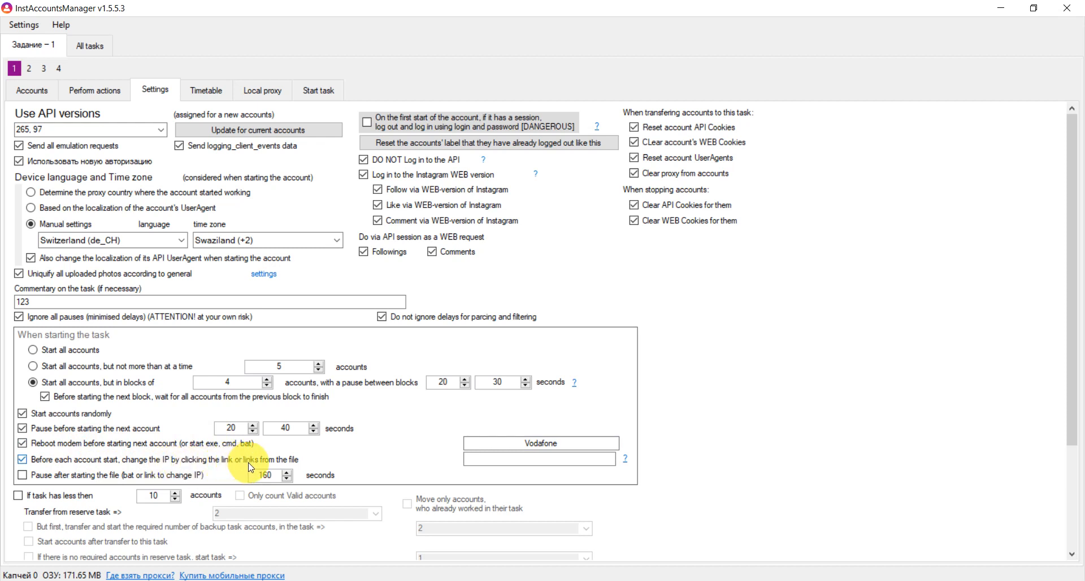
click(515, 463)
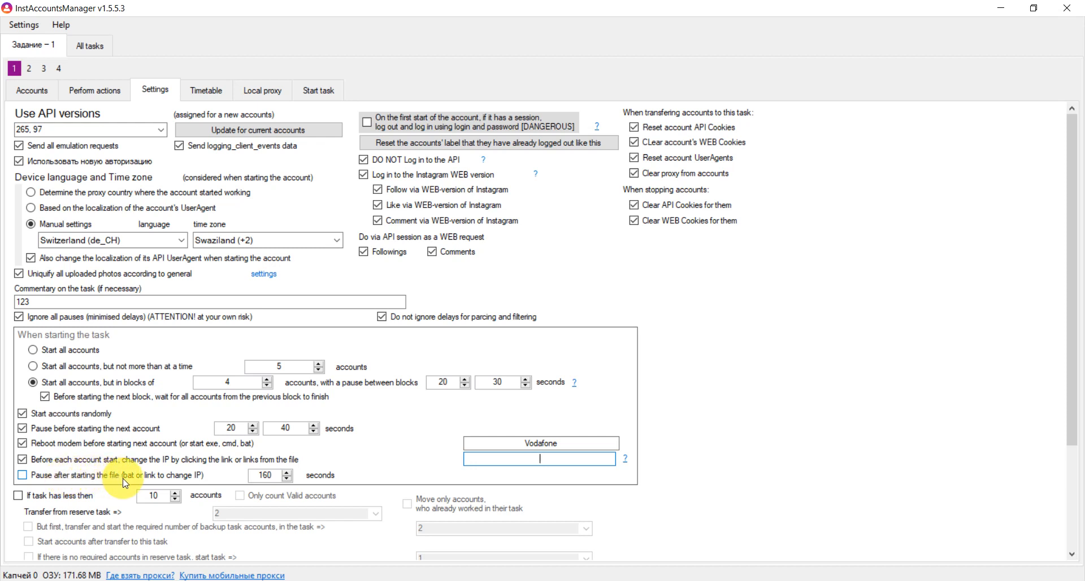
Step: Set the pause after starting the IP-change file to 60 seconds, leaving that pause disabled
click(277, 476)
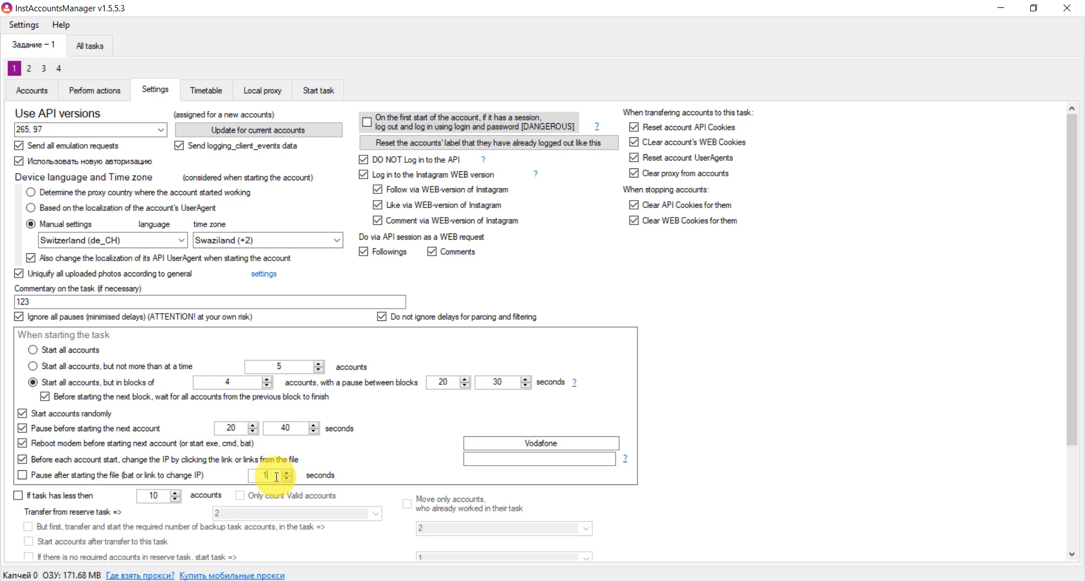
text(60)
Step: Enable reserve transfer when the task has fewer than 5 accounts, counting only valid ones and moving only accounts that already worked
scroll(208, 456, down, 3)
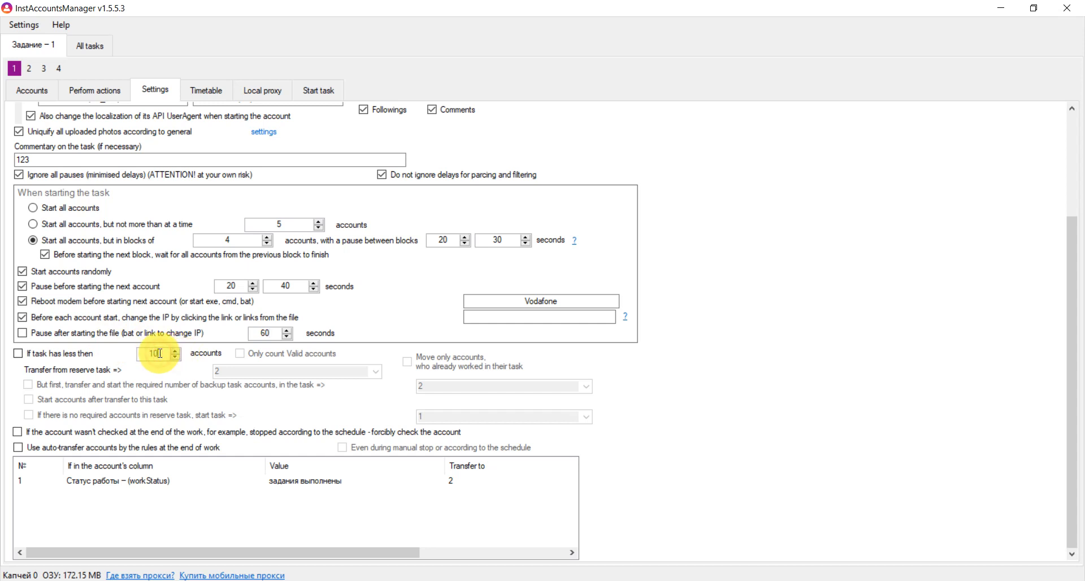
text(5)
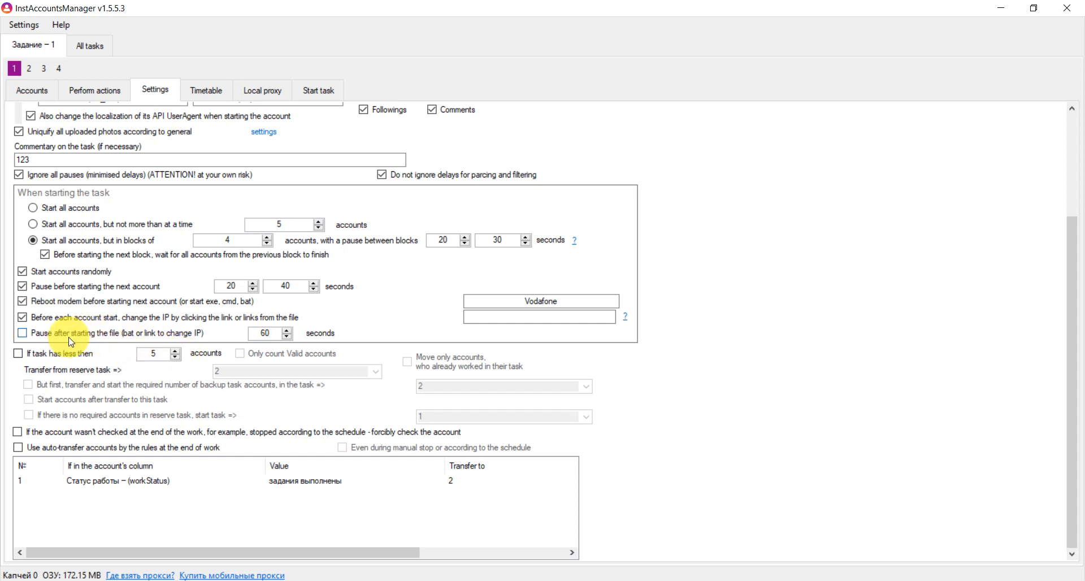
click(58, 354)
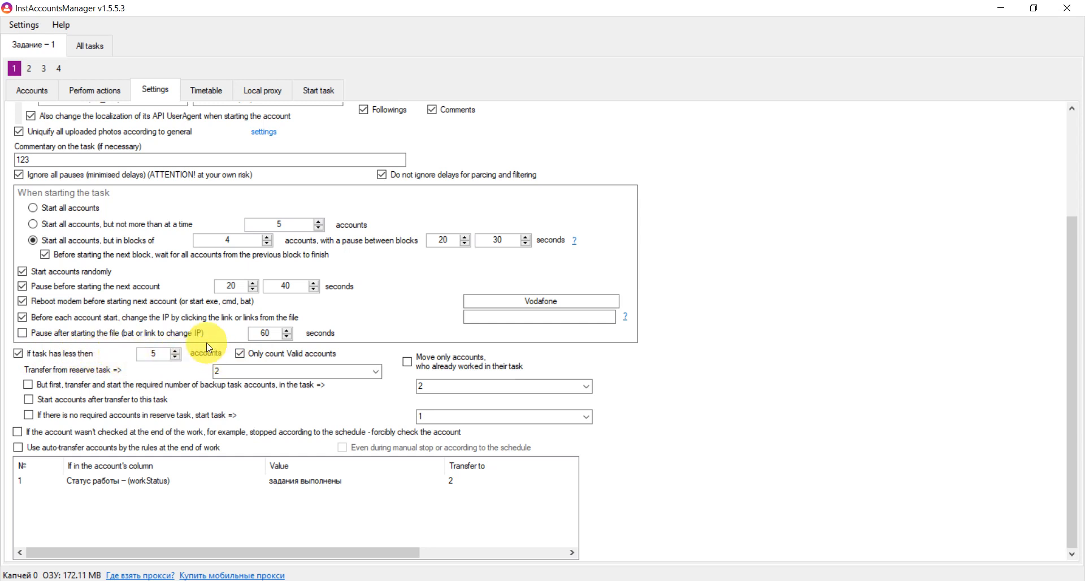
click(29, 90)
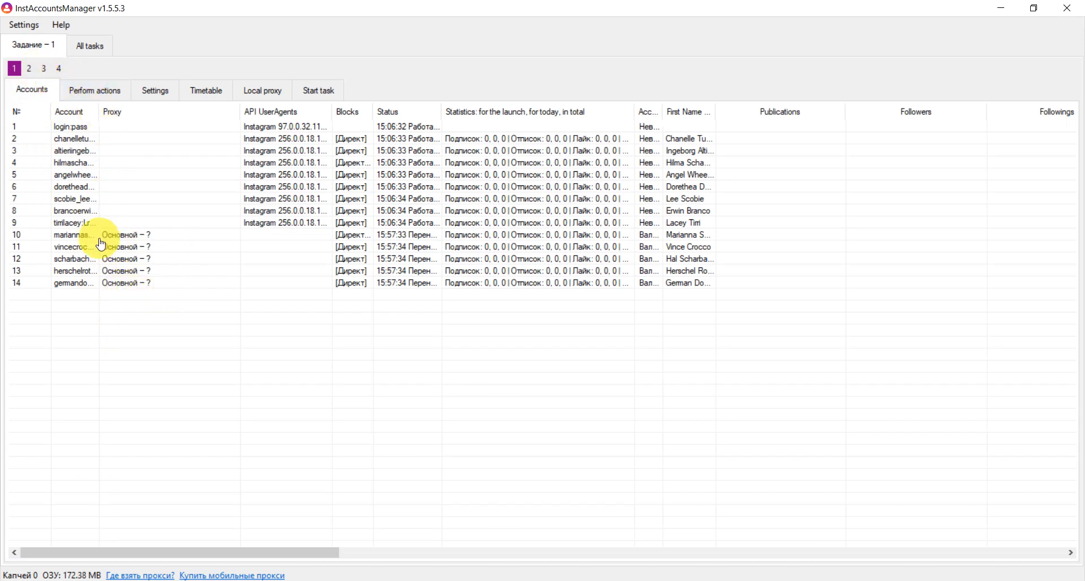
click(150, 94)
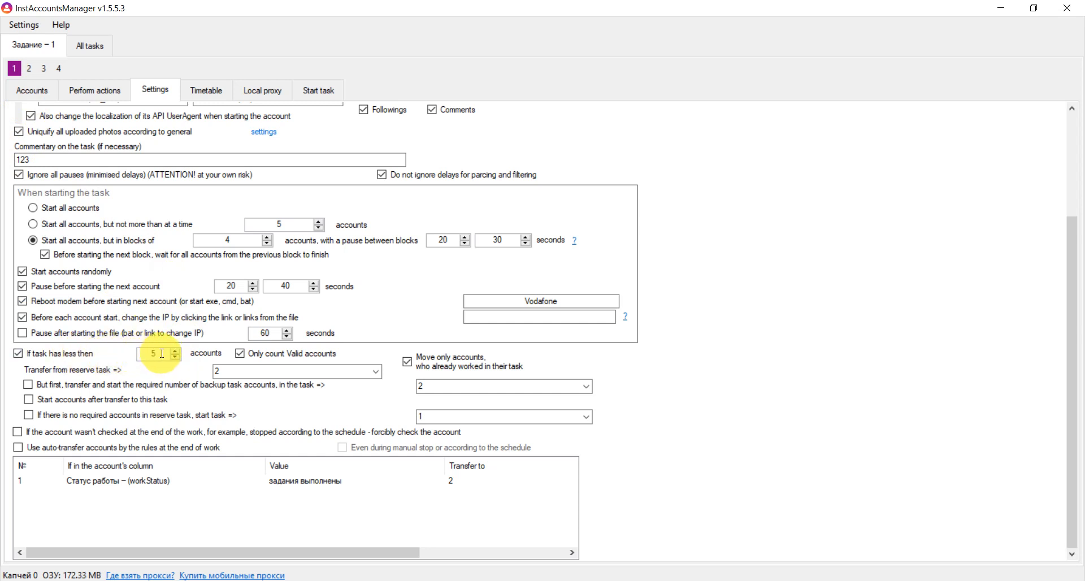
click(294, 357)
Step: Check reserve task 2, and in task 1 enable first transferring and starting the required number of backup accounts in task 3
click(26, 72)
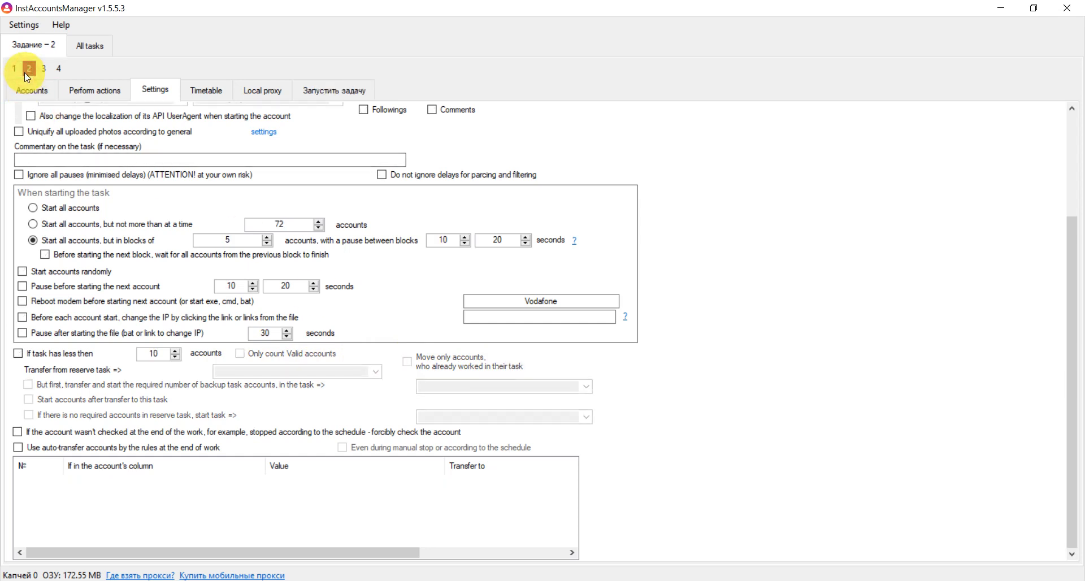
click(24, 87)
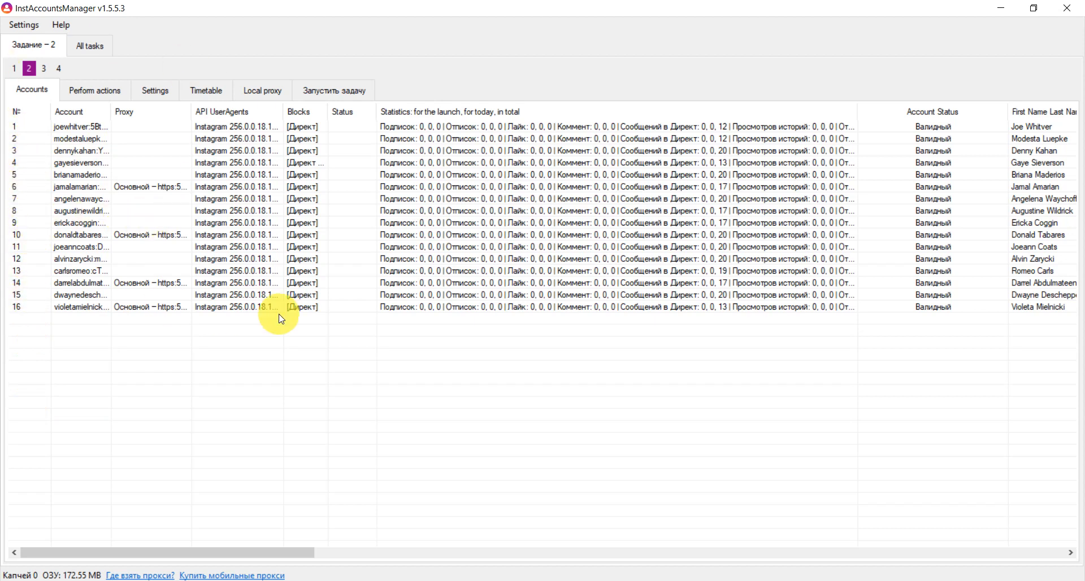
click(149, 90)
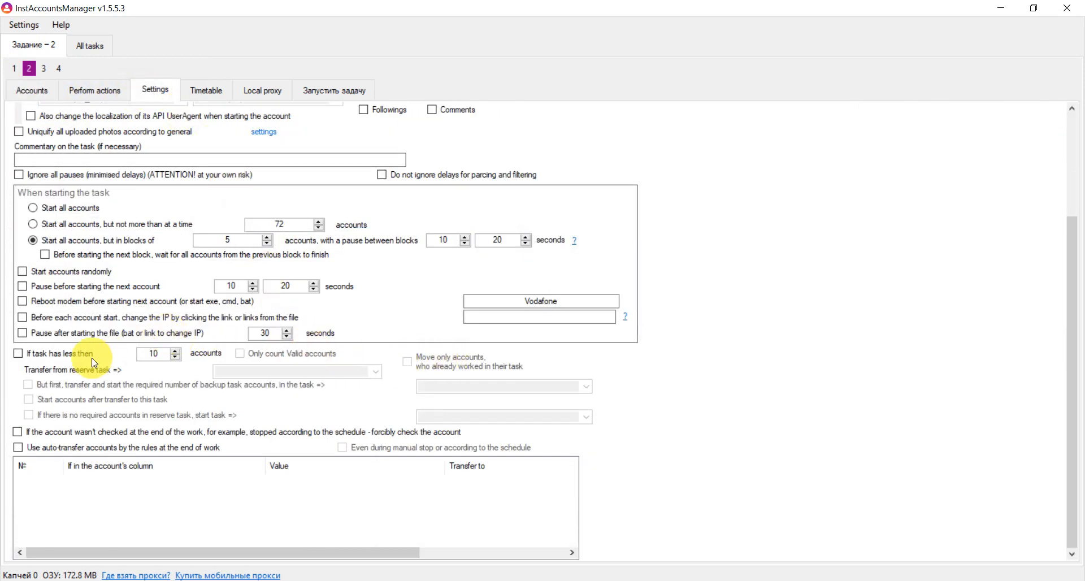
click(15, 70)
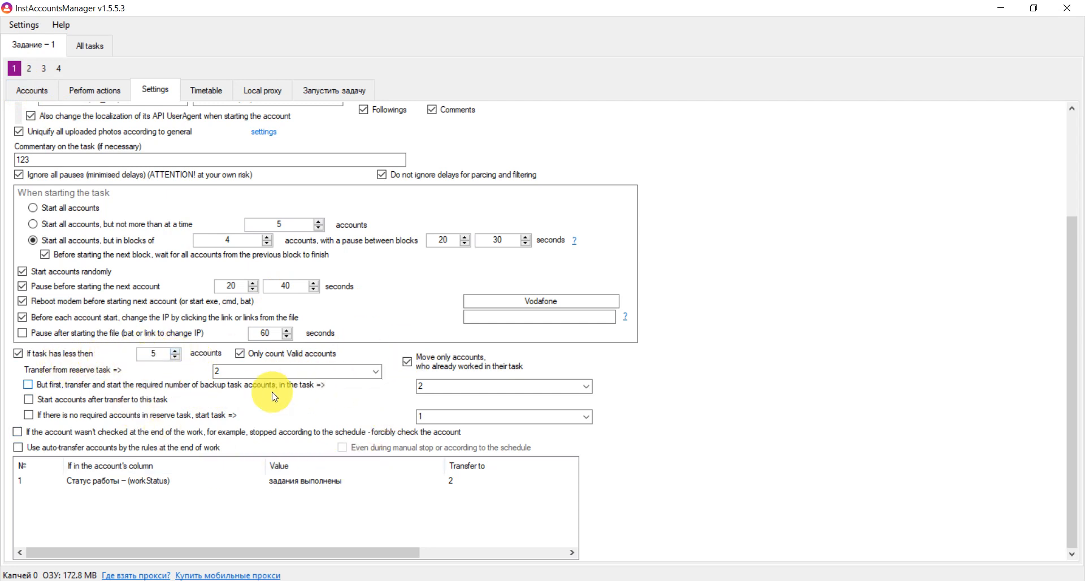
click(247, 374)
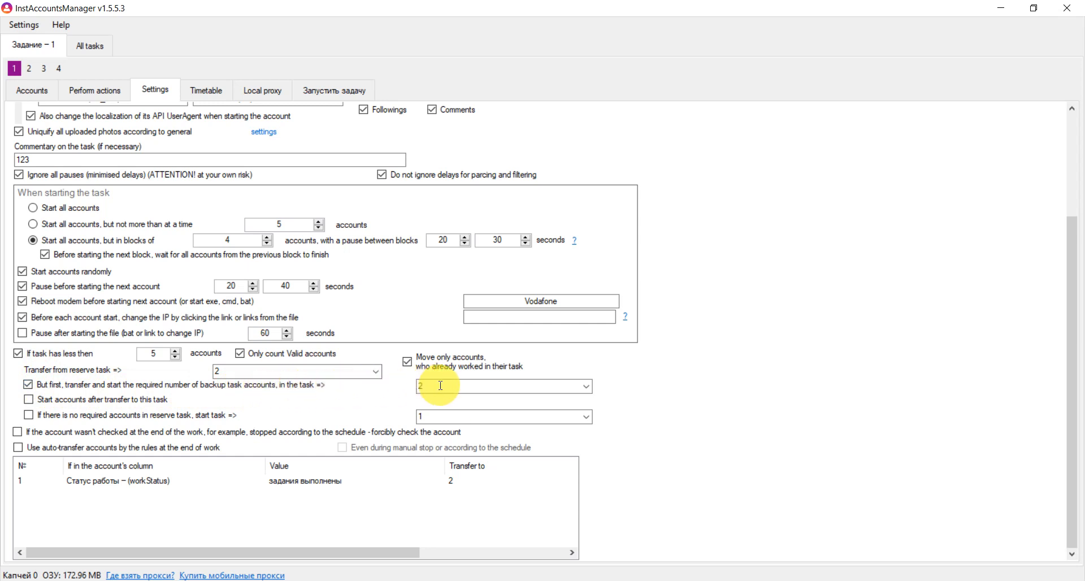
click(584, 387)
click(524, 418)
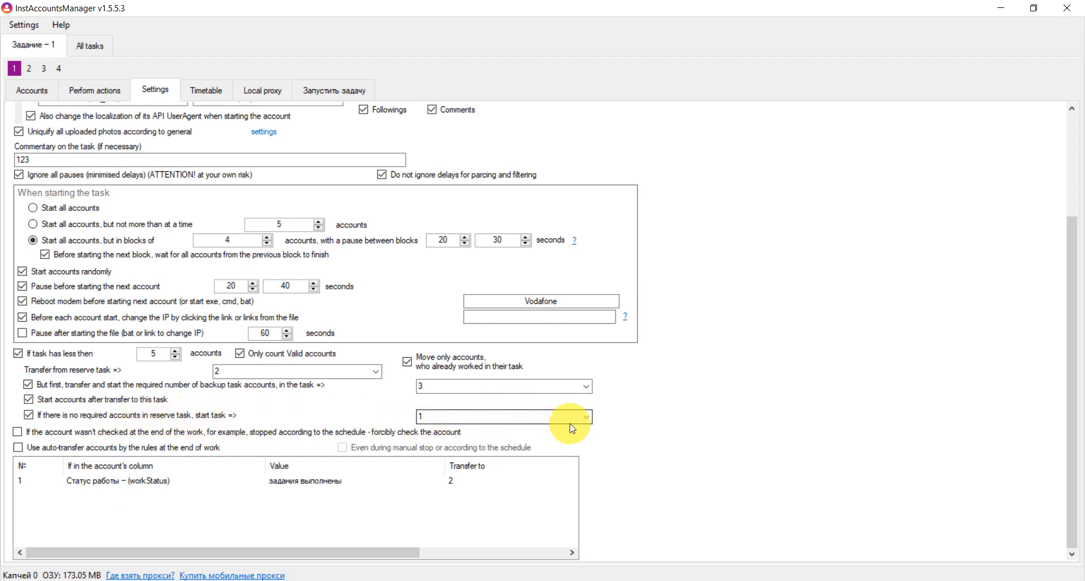
Step: Enable starting accounts after transfer to this task, and starting task 4 if the reserve task lacks the required accounts
click(585, 418)
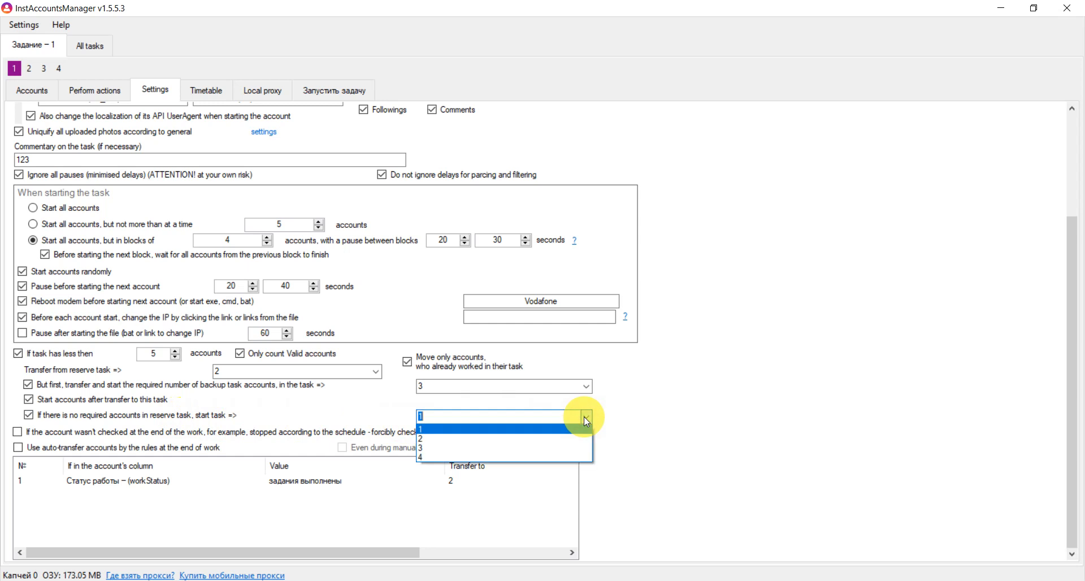
click(572, 458)
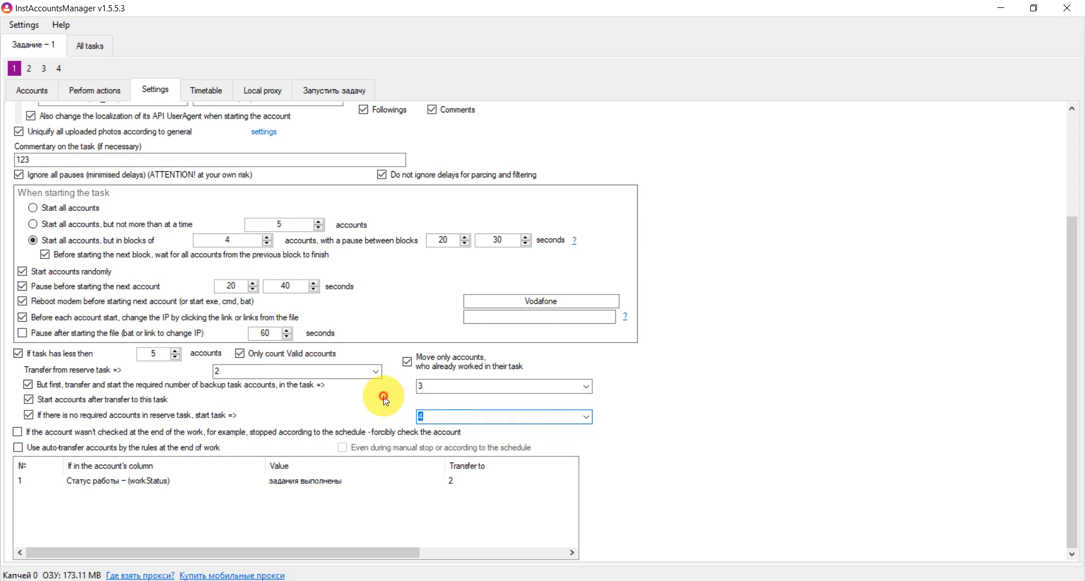
click(426, 413)
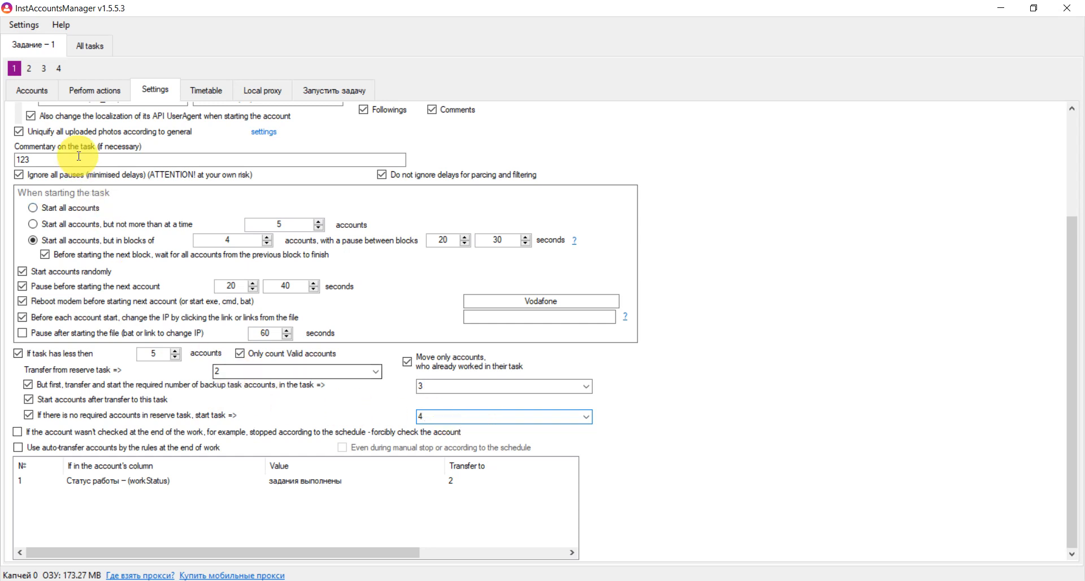
click(32, 90)
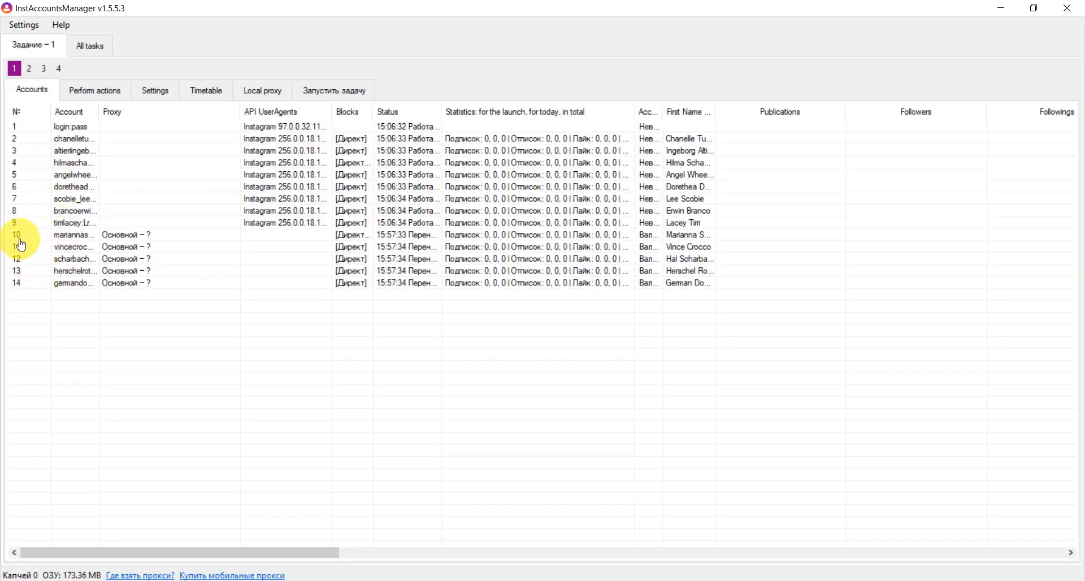
Step: Enable forcibly checking accounts that were not checked at the end of work, and view the related account-check options among the task actions
click(81, 90)
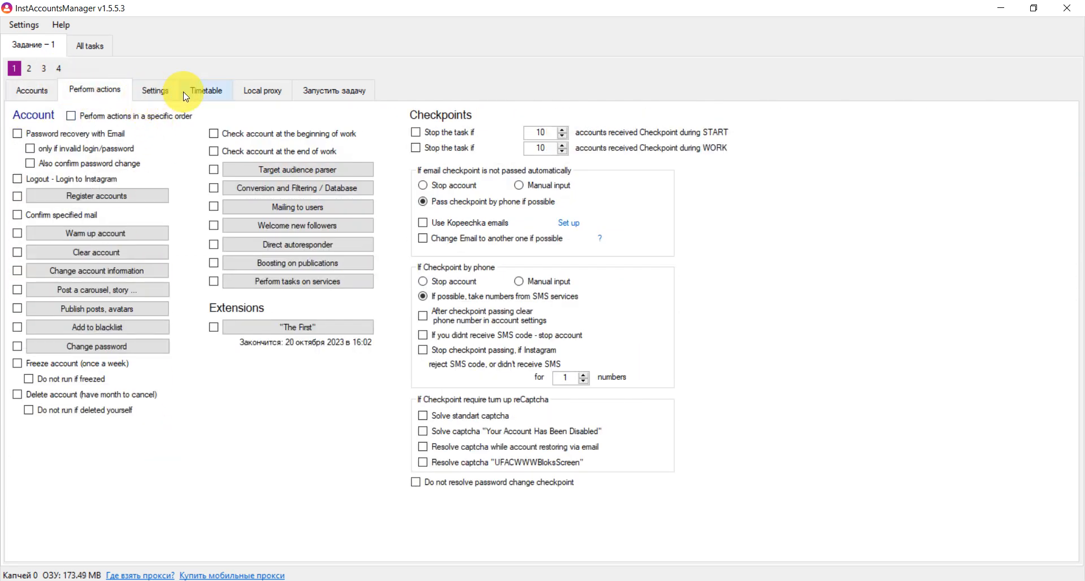
click(161, 93)
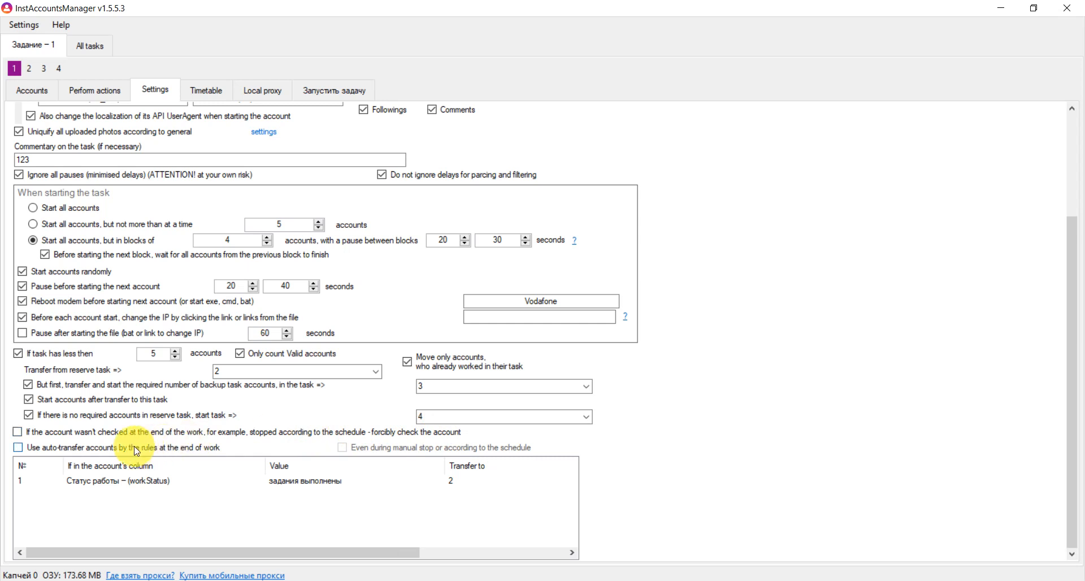
click(54, 433)
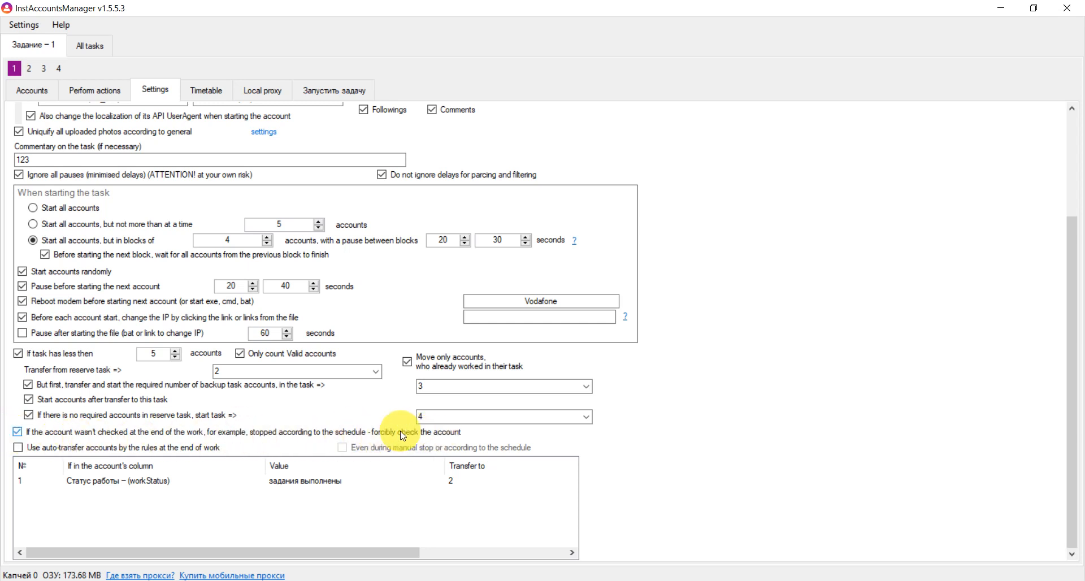
click(97, 86)
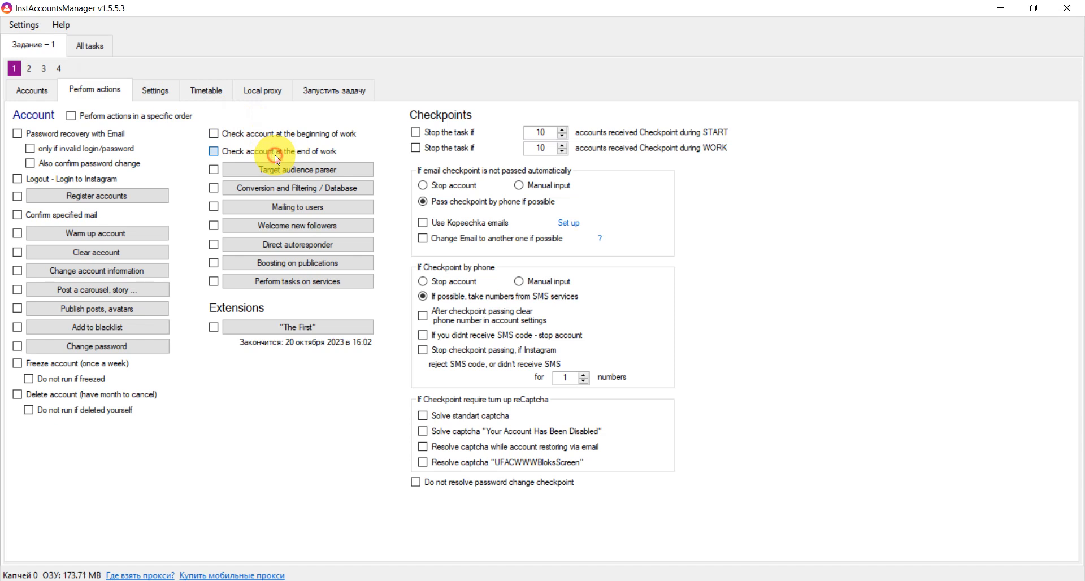
click(152, 94)
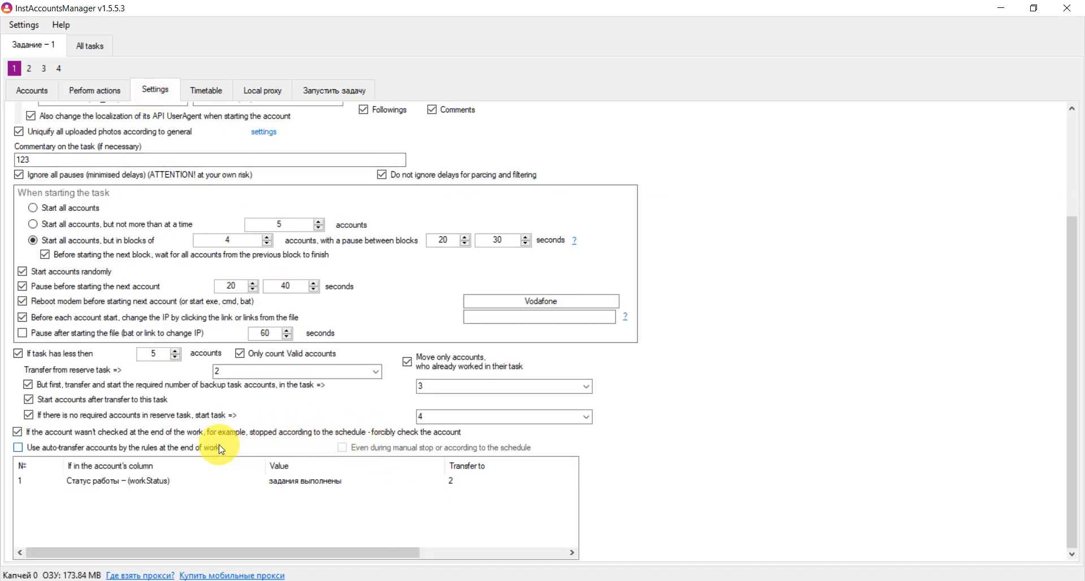
Step: Enable rule-based auto-transfer of accounts at the end of work, even during manual or scheduled stops, and inspect the existing transfer rule
click(73, 452)
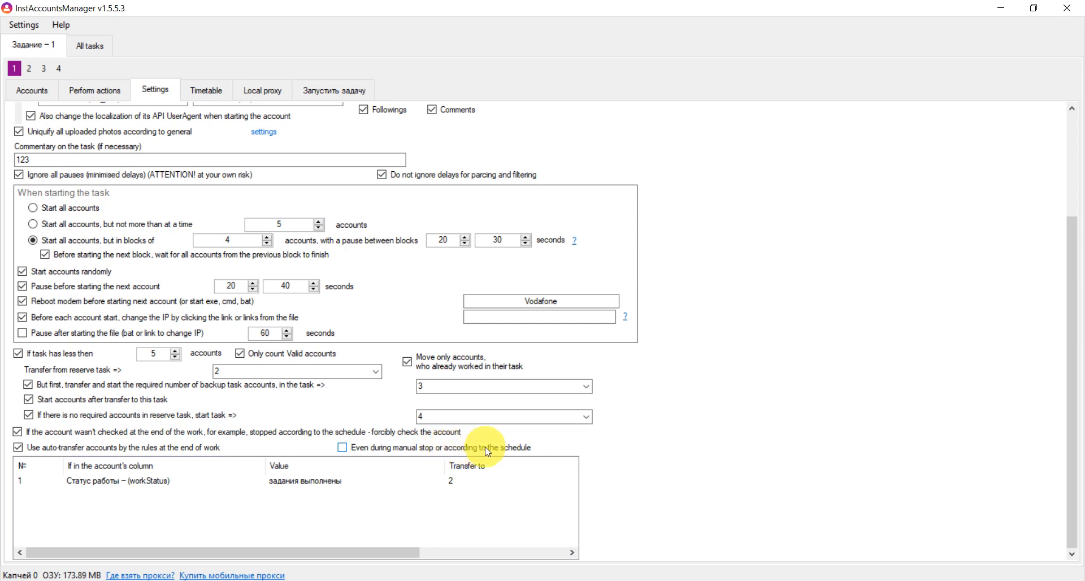
click(342, 447)
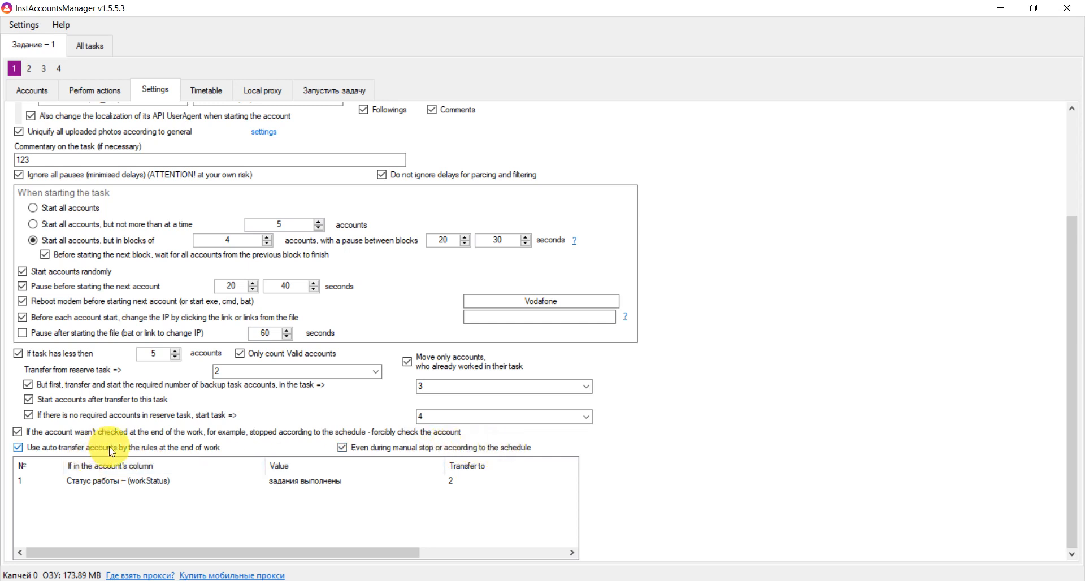
double_click(134, 485)
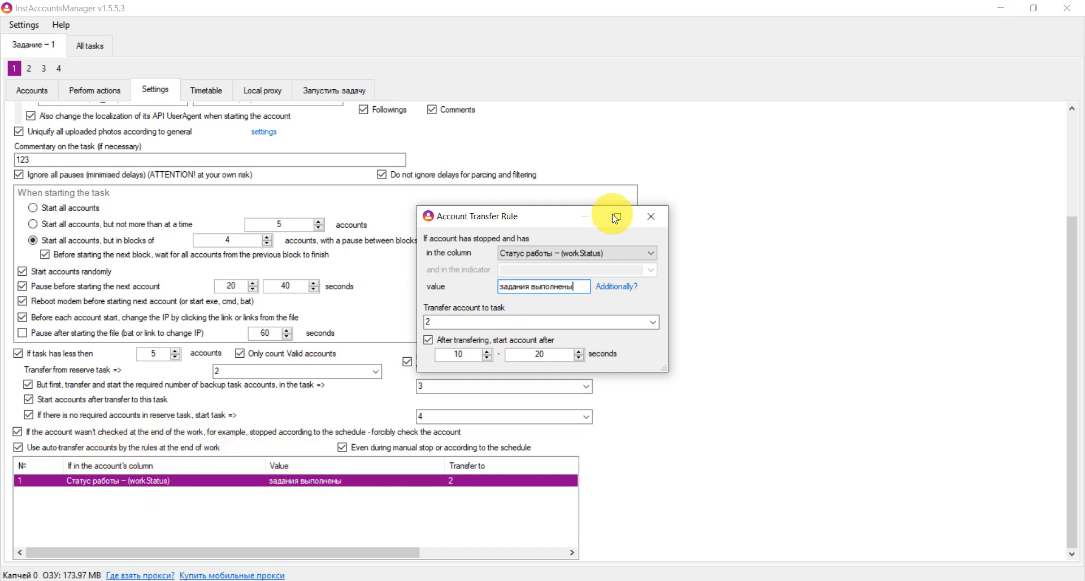
click(651, 219)
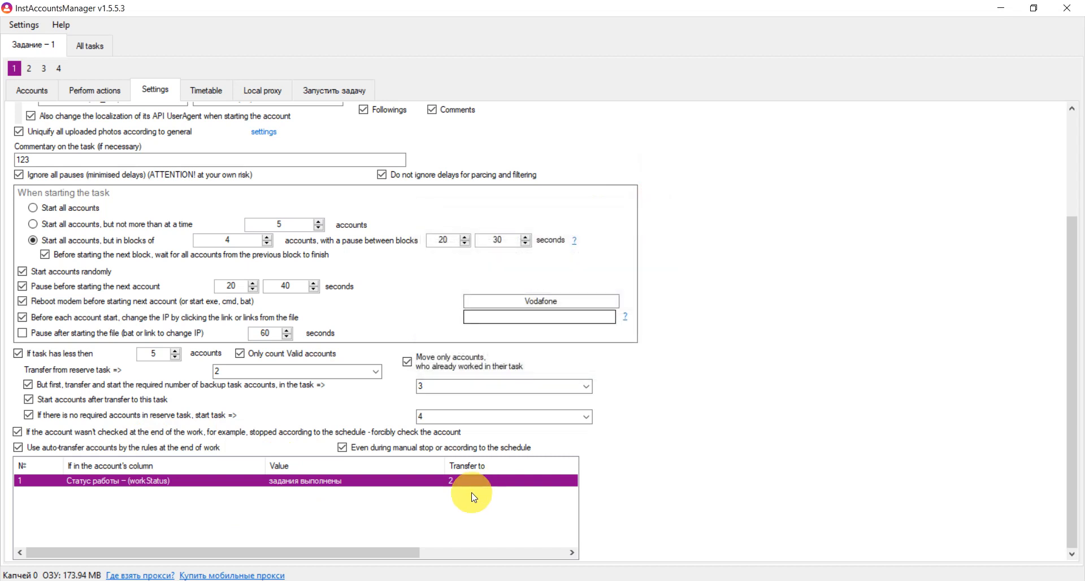
click(432, 416)
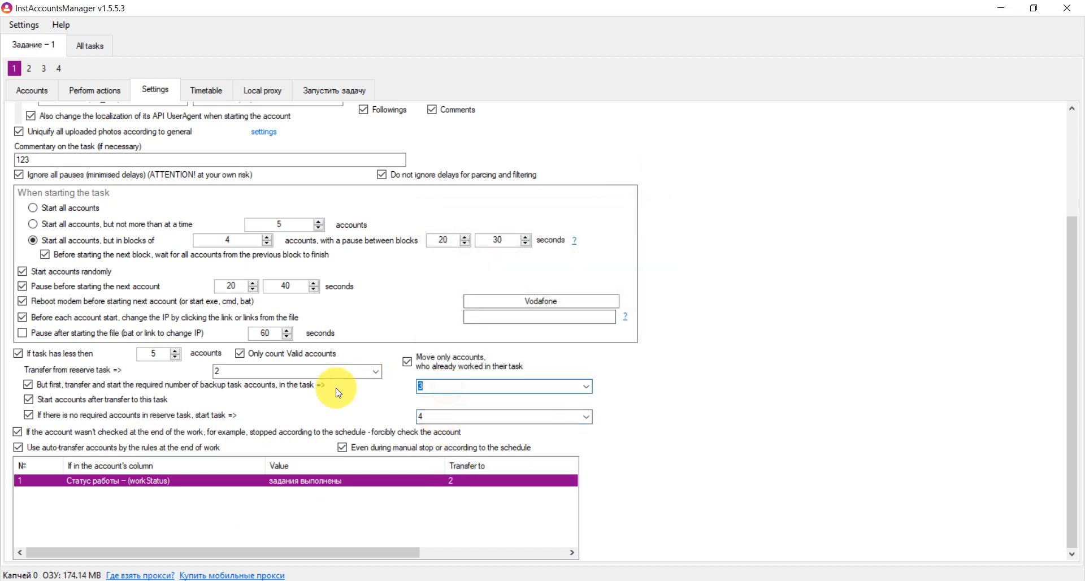
click(283, 374)
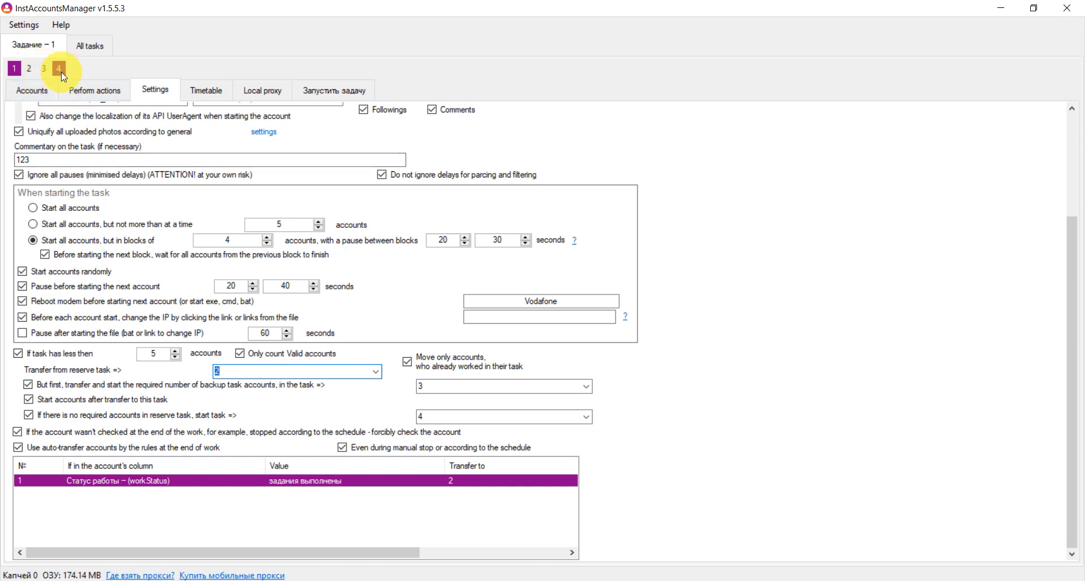
Step: Add a rule transferring stopped accounts with work status "задания выполнены" to task 4, with account start enabled after the transfer
right_click(240, 478)
click(260, 484)
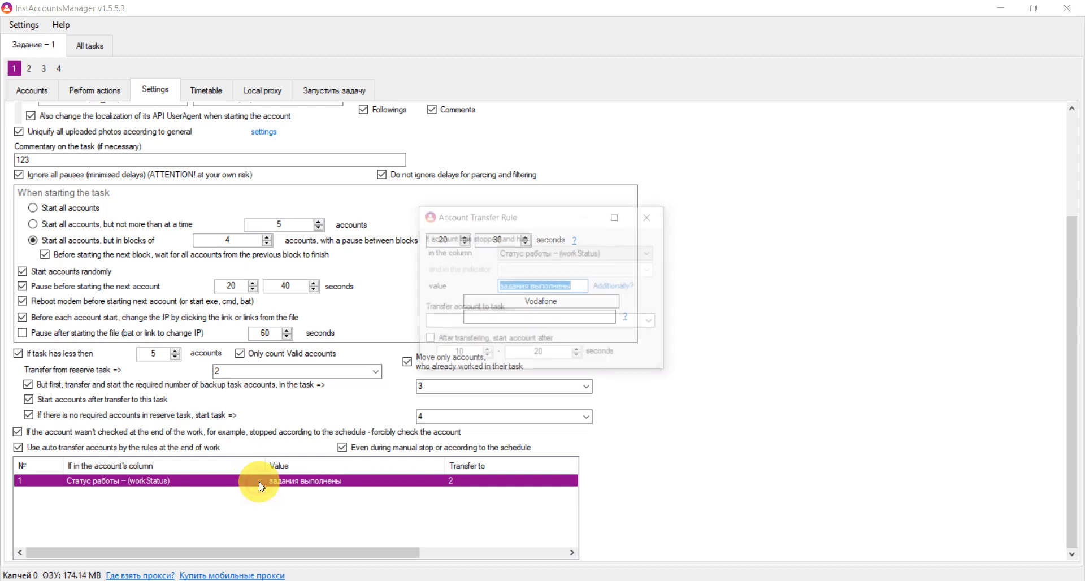
click(584, 285)
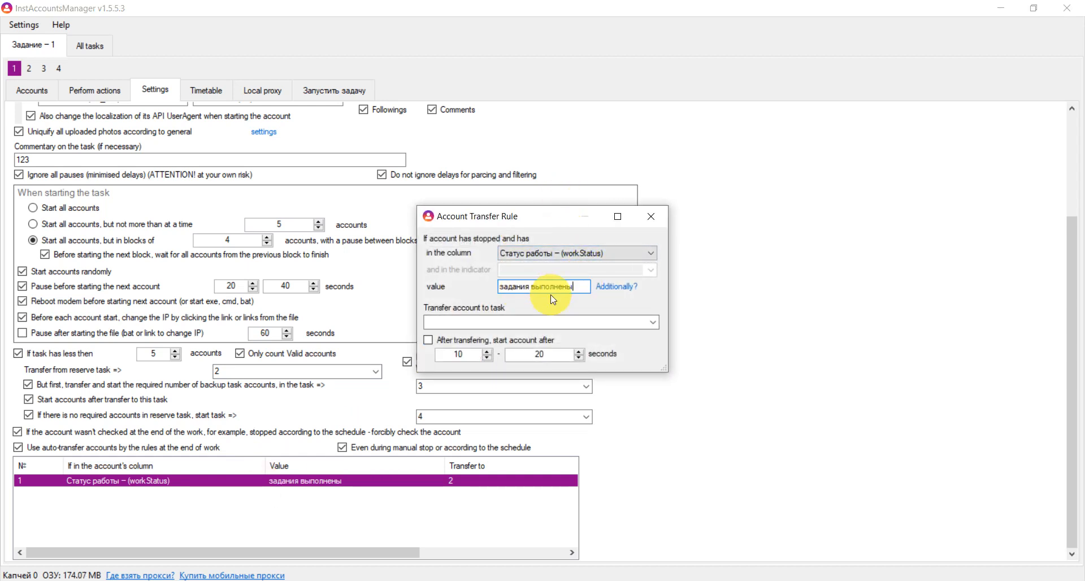
click(650, 323)
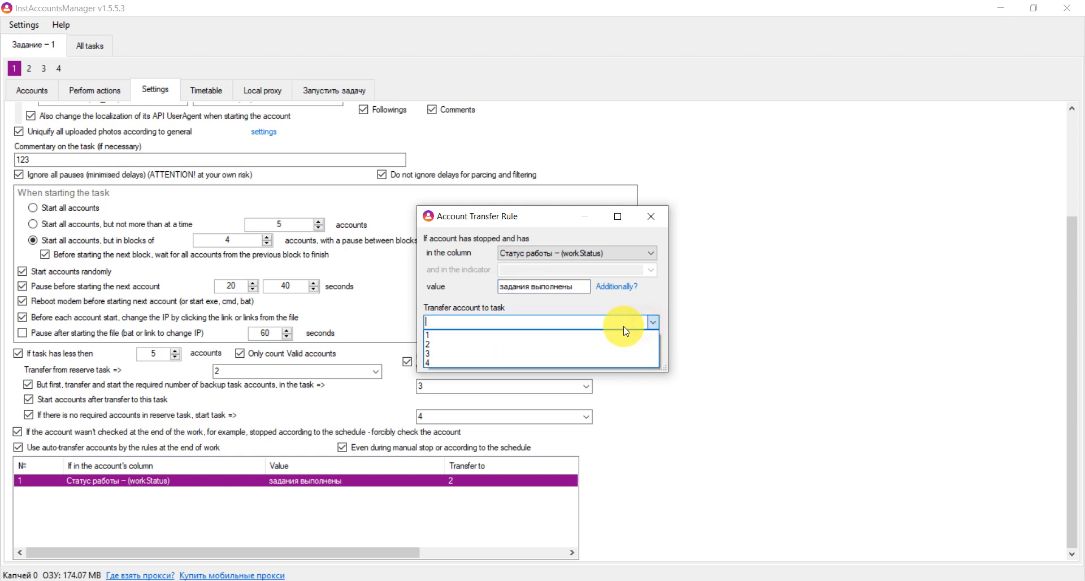
click(584, 354)
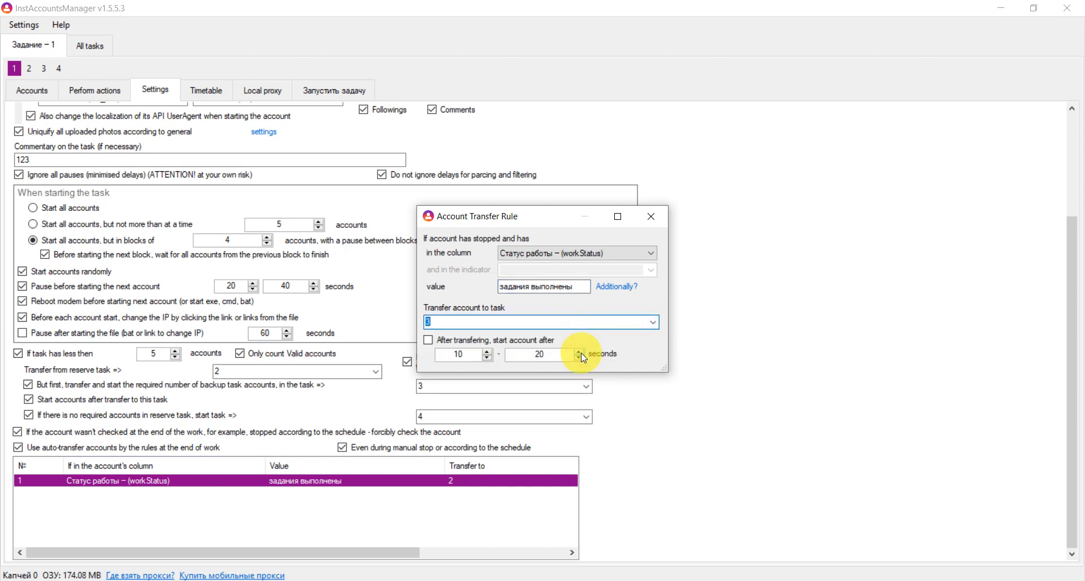
click(452, 341)
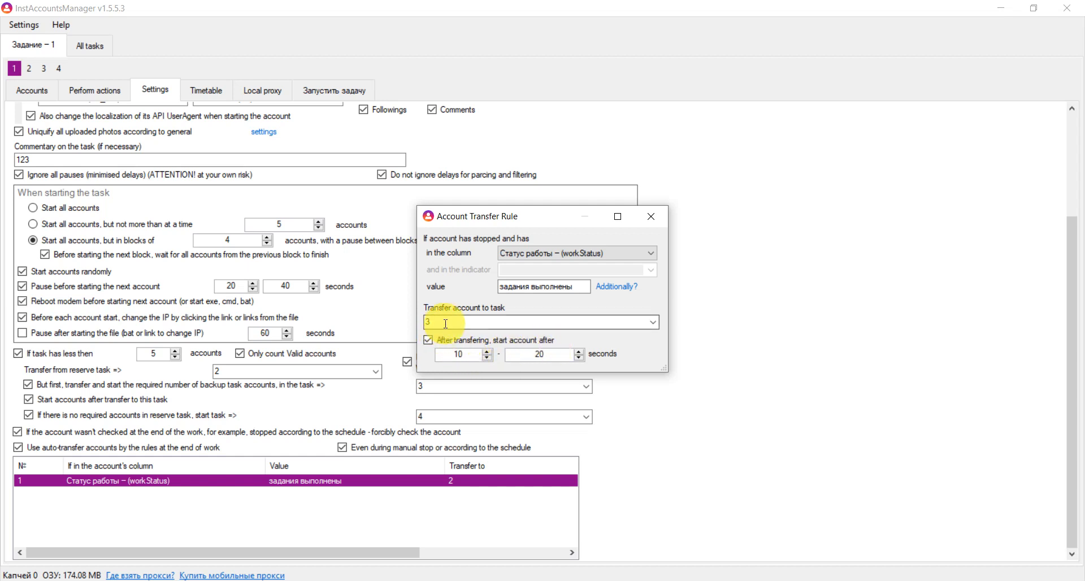
click(653, 322)
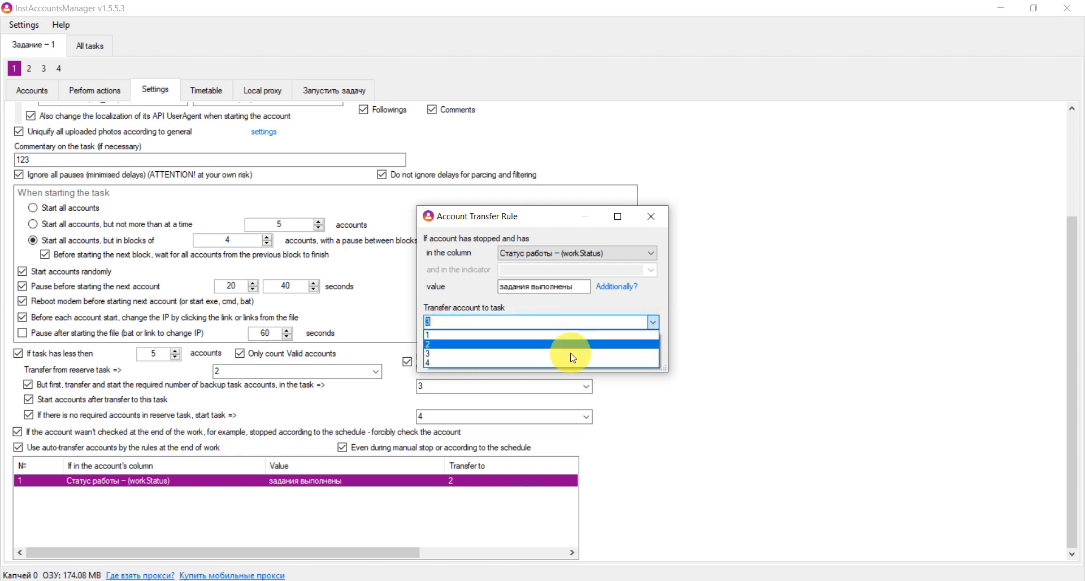
click(571, 360)
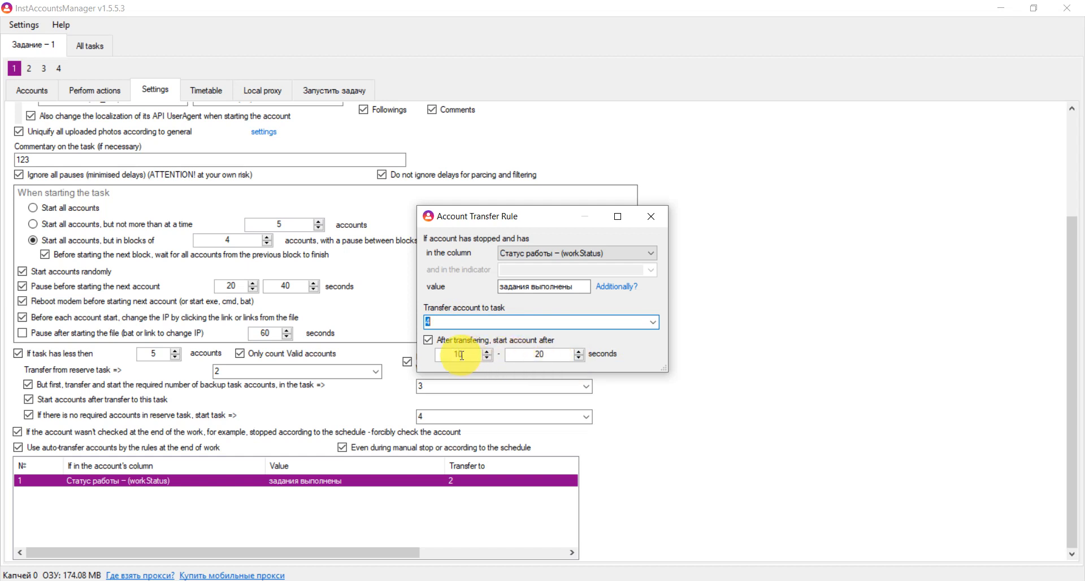
Step: Set the new rule's start delay after transfer to 10–30 seconds, read the hint on allowed values, and save the rule
click(462, 325)
click(466, 354)
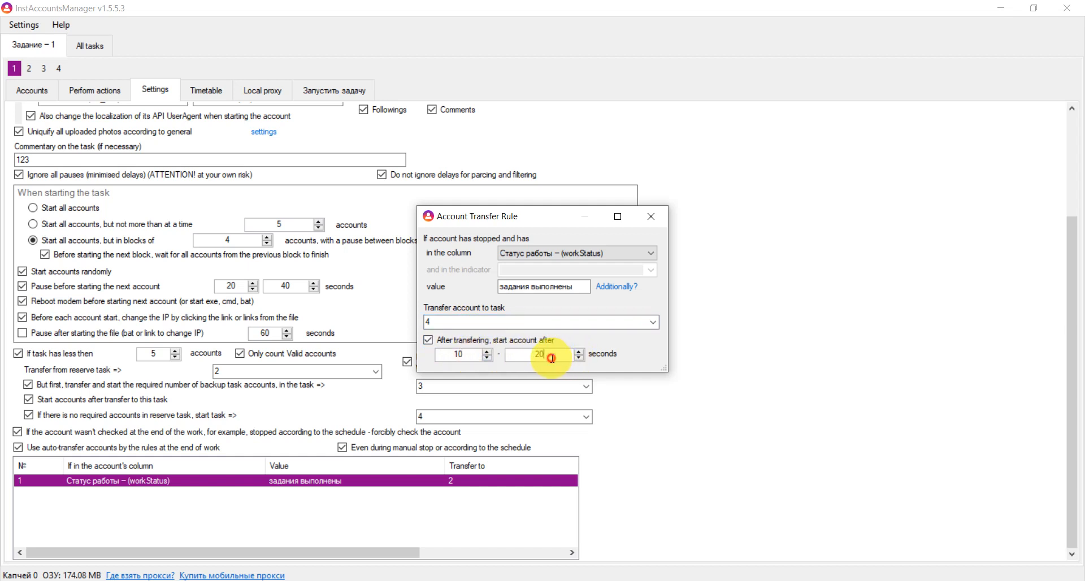
click(552, 357)
text(3)
click(618, 287)
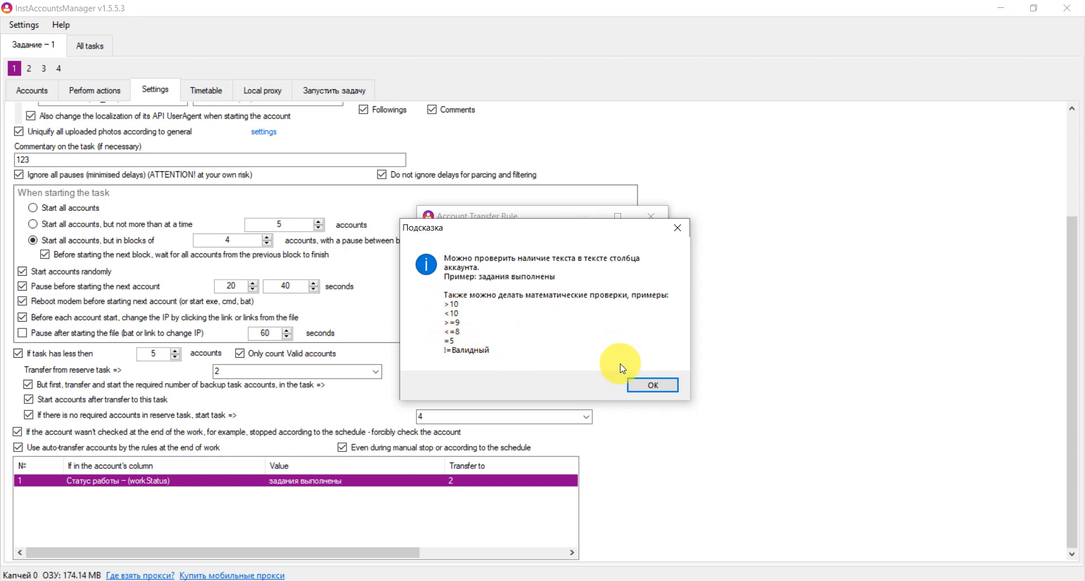
click(662, 385)
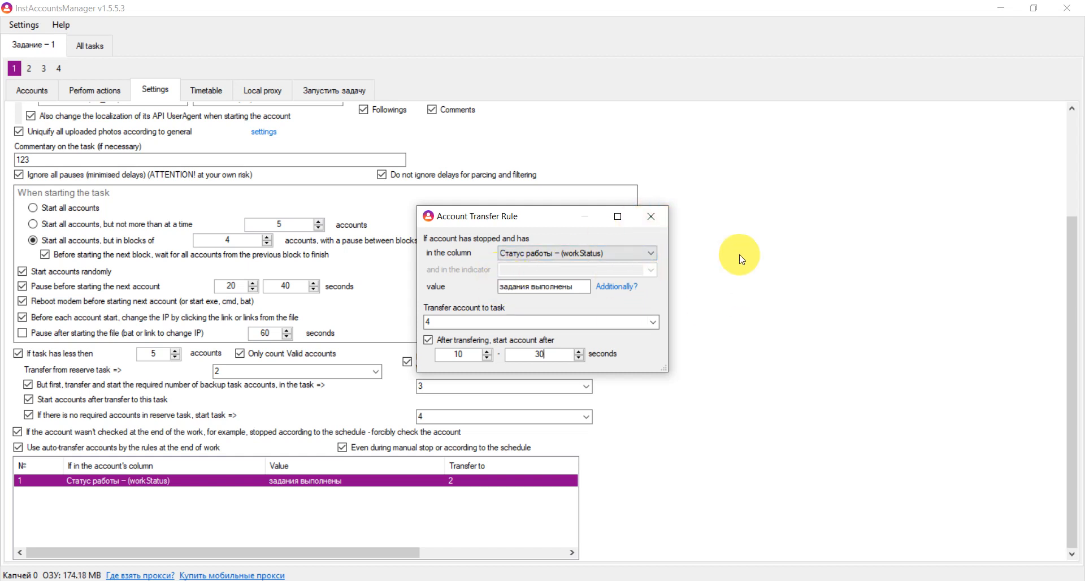
click(652, 223)
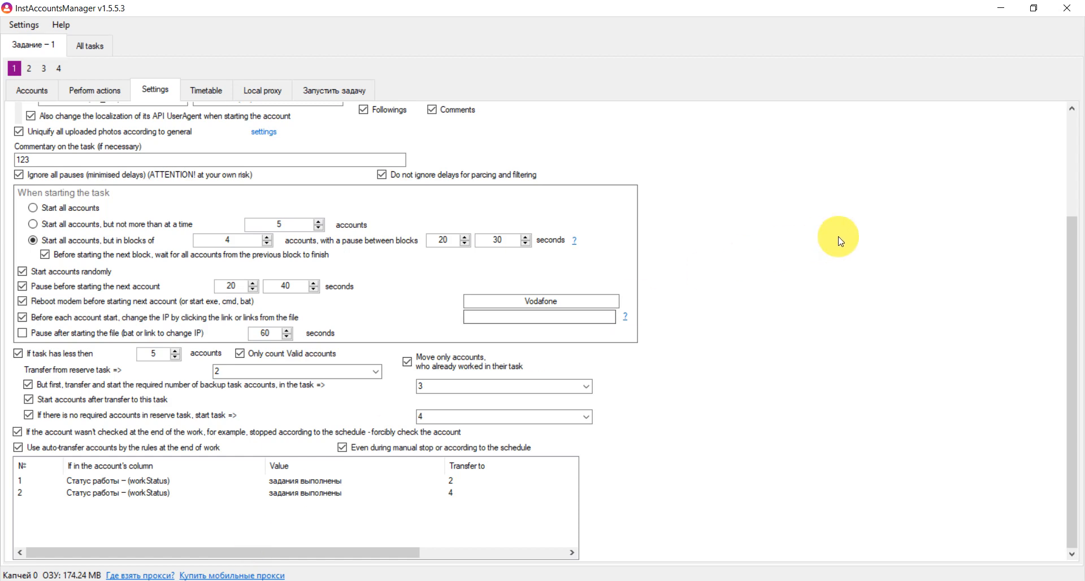
Step: Review all of the first task's settings, from API versions and login options to start options and account transfer rules
scroll(835, 235, up, 3)
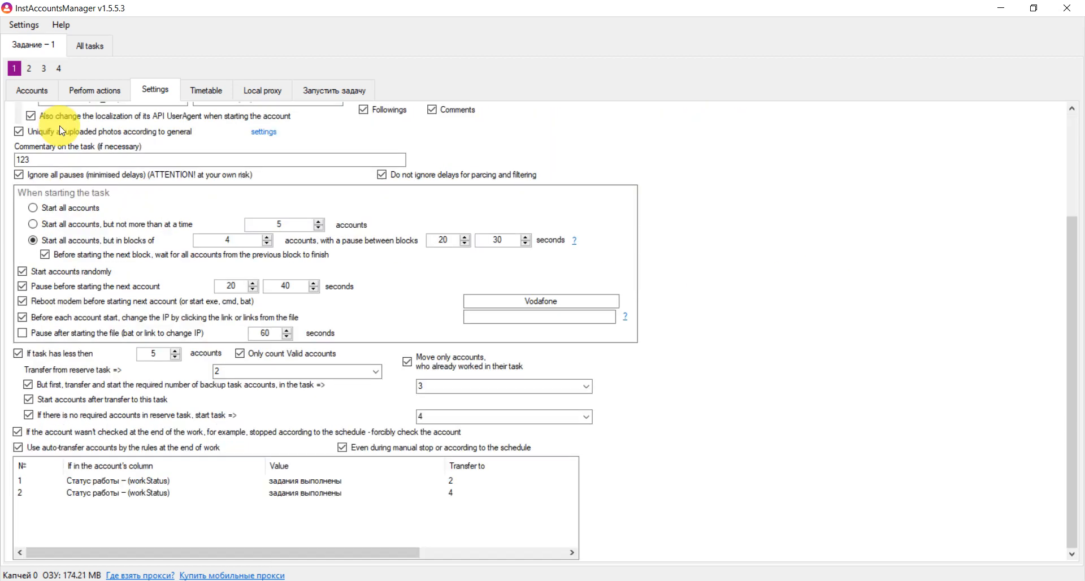
scroll(79, 141, down, 3)
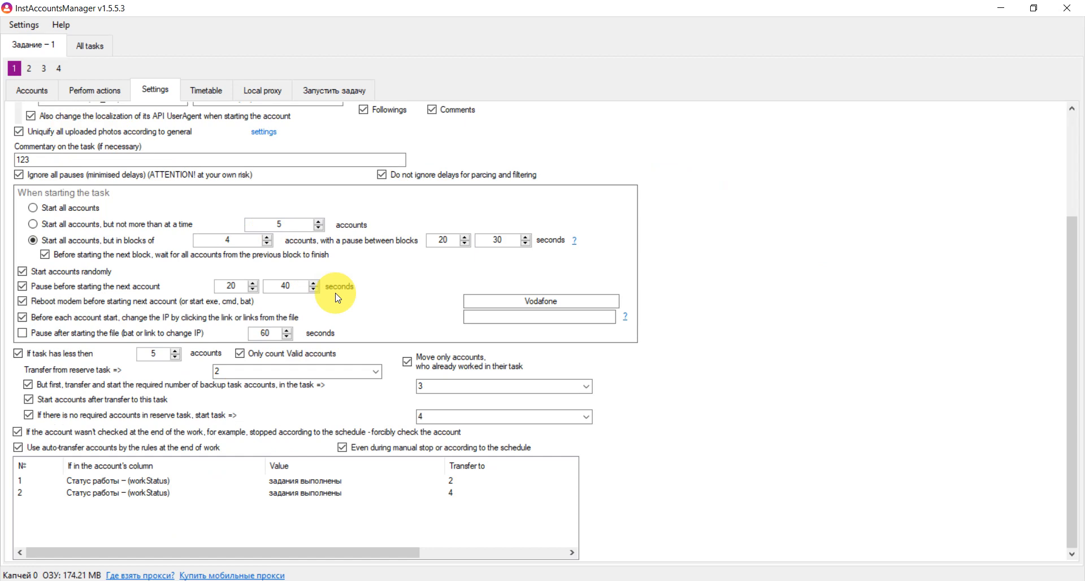
scroll(534, 217, up, 3)
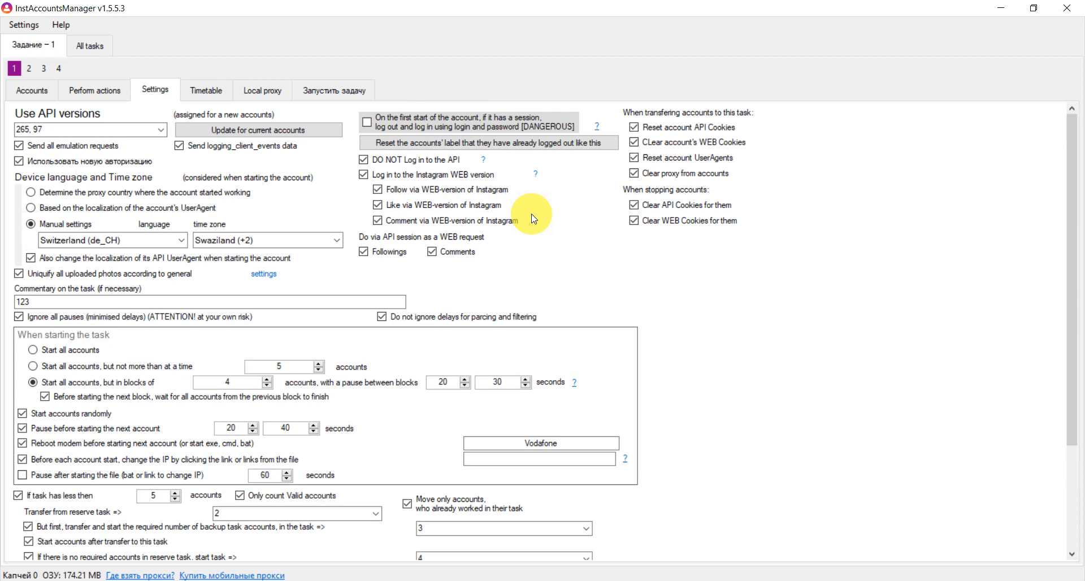
scroll(650, 317, down, 3)
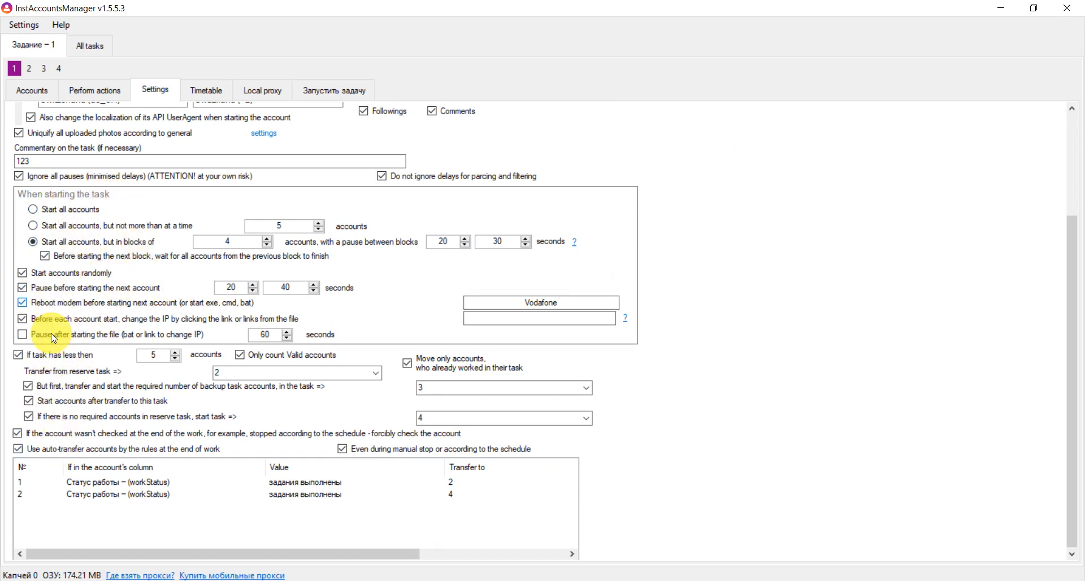
scroll(46, 363, down, 1)
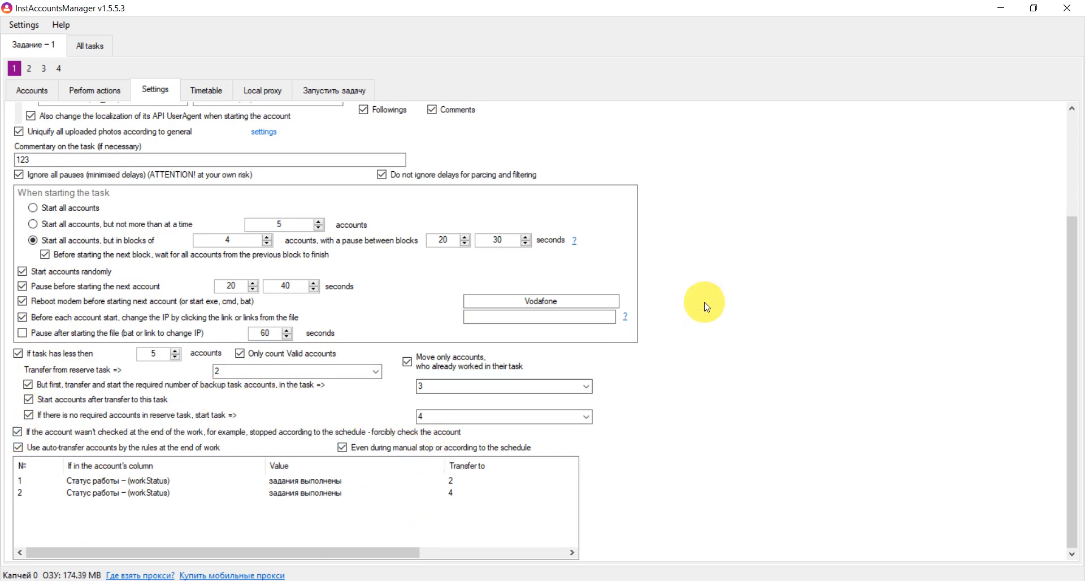
scroll(713, 304, up, 1)
scroll(713, 304, down, 1)
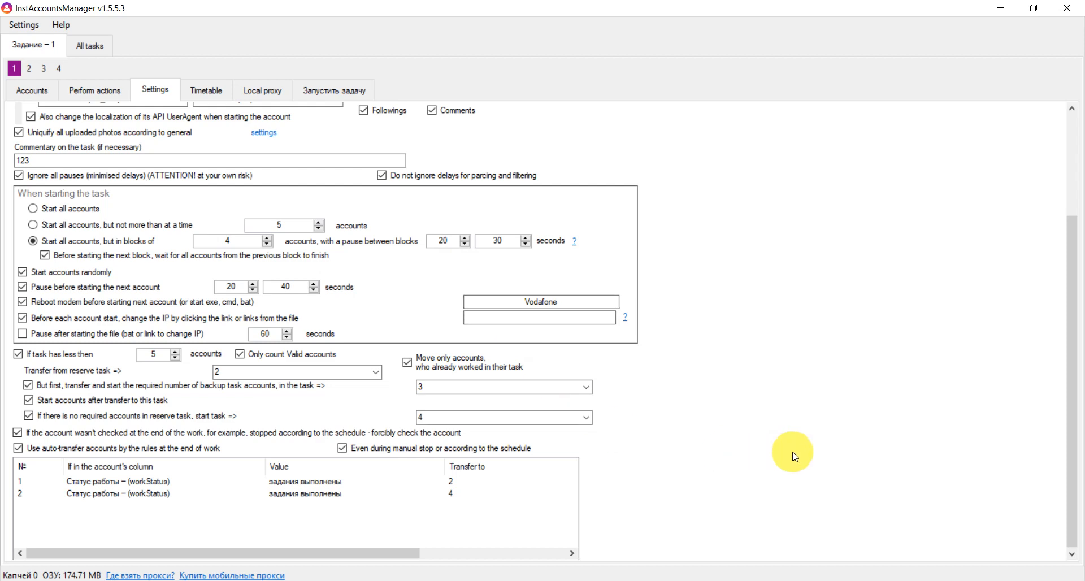
scroll(794, 456, up, 3)
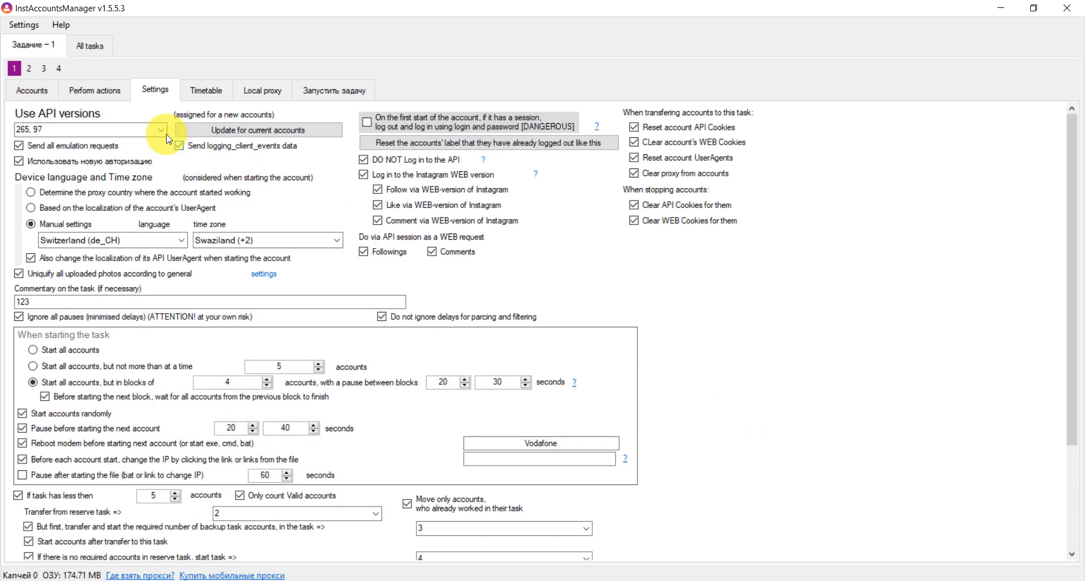